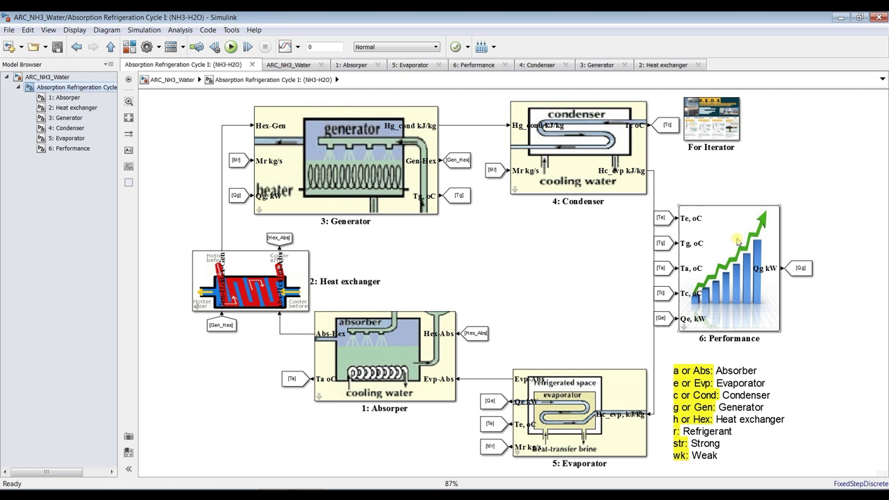
# Replace the Performance block's C.O.P value with 0.56, apply it and close the dialog.
pyautogui.doubleClick(717, 225)
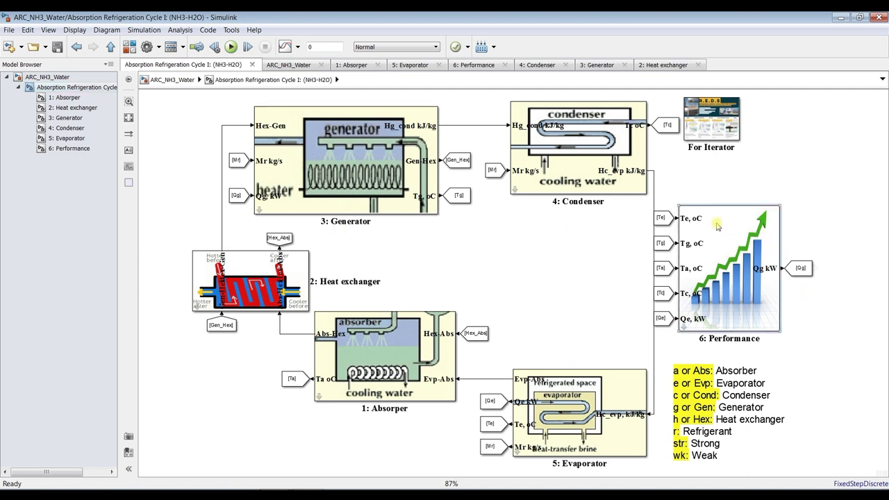
pyautogui.moveTo(703, 285); pyautogui.dragTo(609, 114)
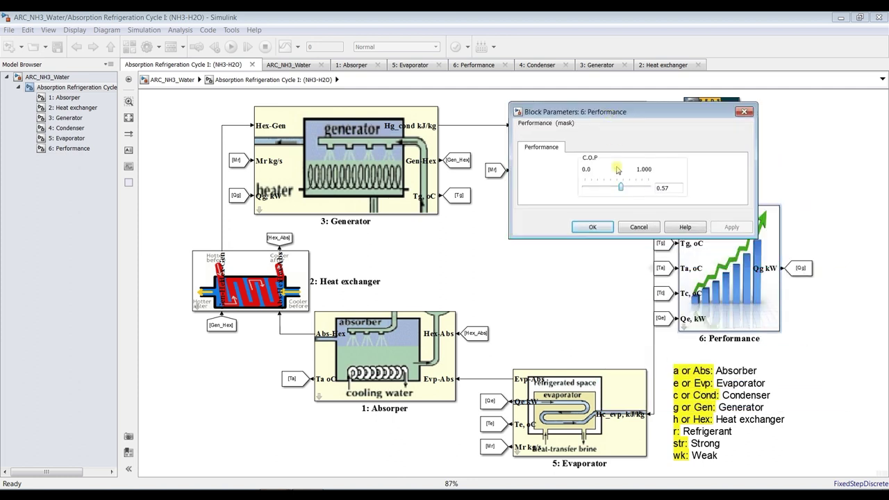
pyautogui.moveTo(622, 188); pyautogui.dragTo(621, 189)
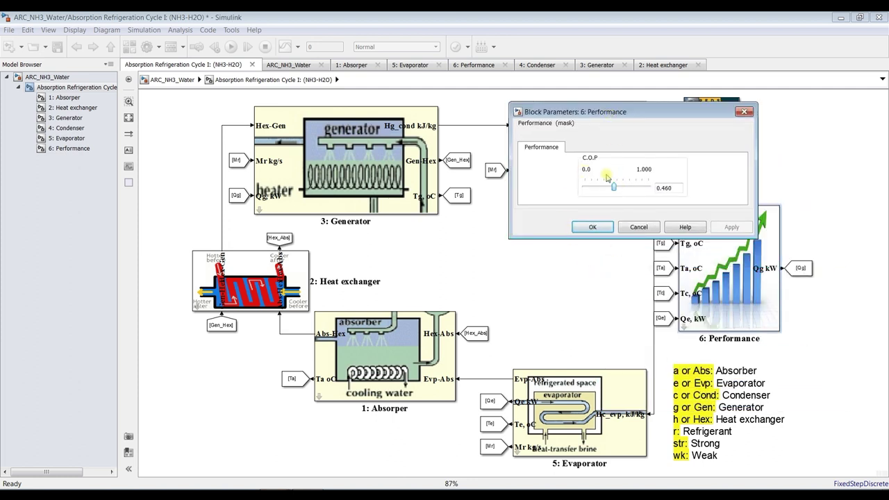
pyautogui.doubleClick(676, 188)
pyautogui.write('0.')
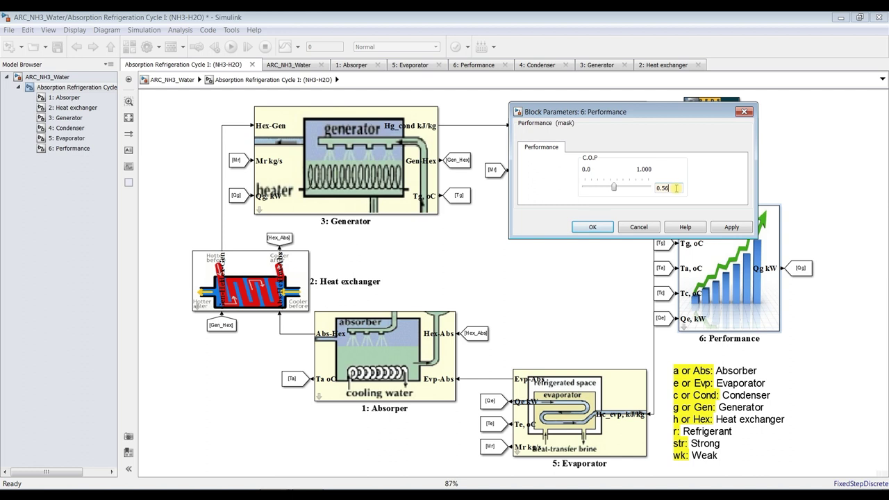
pyautogui.click(718, 231)
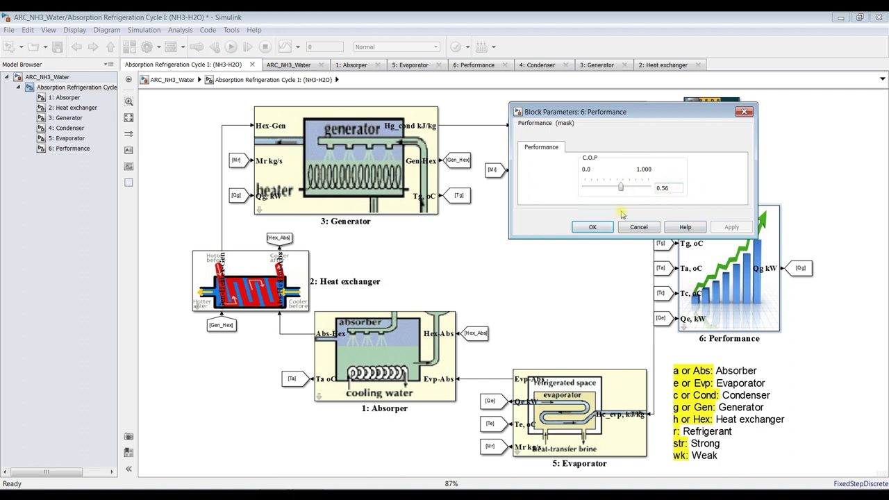
pyautogui.click(591, 228)
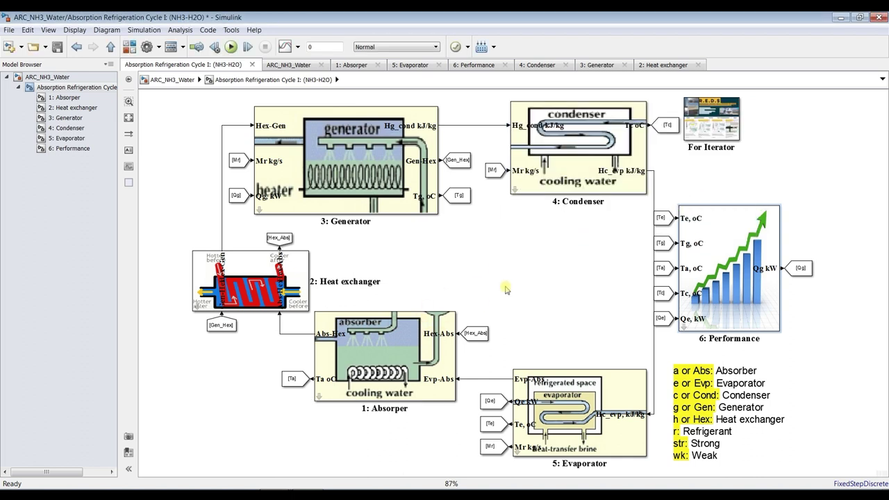
pyautogui.doubleClick(560, 413)
pyautogui.moveTo(505, 252); pyautogui.dragTo(536, 72)
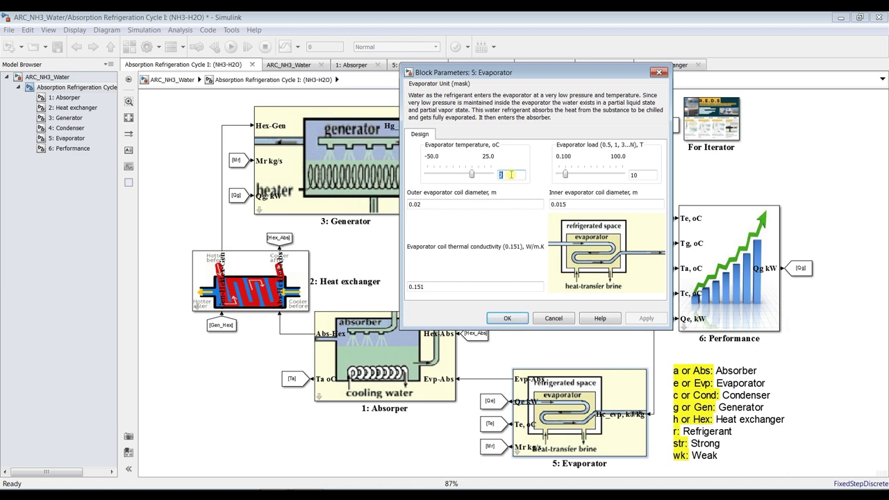
pyautogui.doubleClick(645, 174)
pyautogui.doubleClick(435, 287)
pyautogui.doubleClick(434, 203)
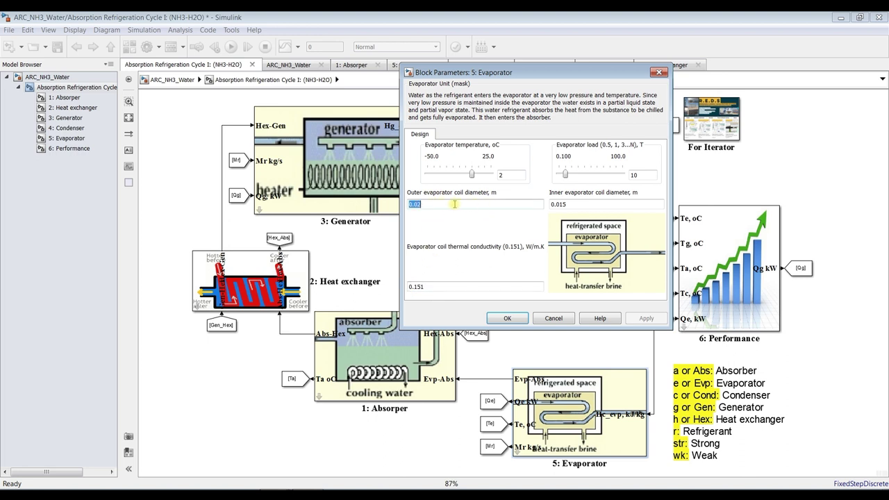
pyautogui.doubleClick(566, 205)
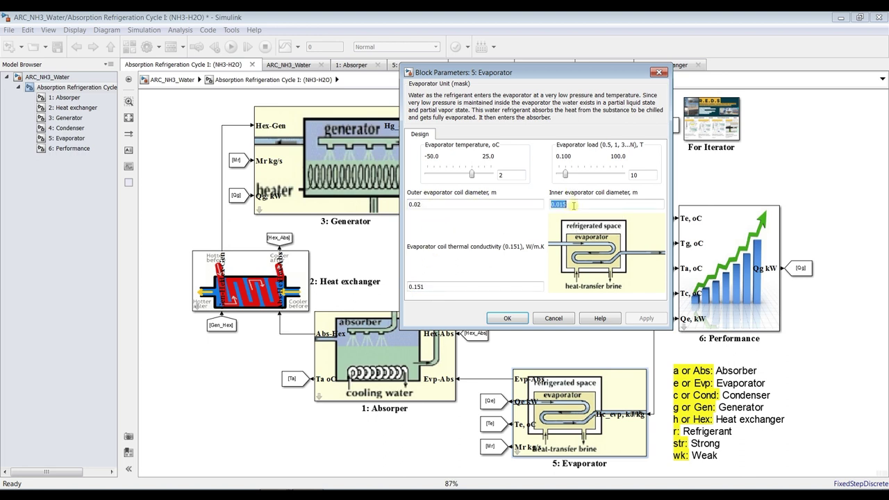
pyautogui.click(510, 319)
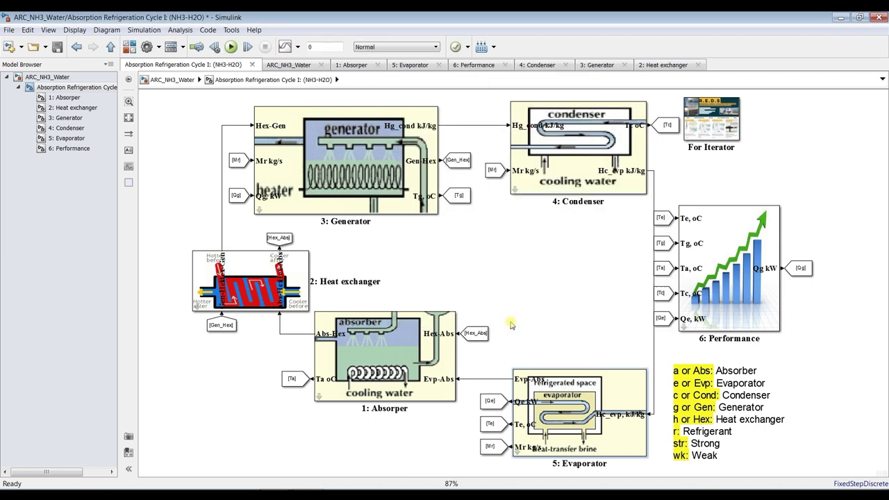
# Review the Absorber block parameters and close them.
pyautogui.doubleClick(446, 333)
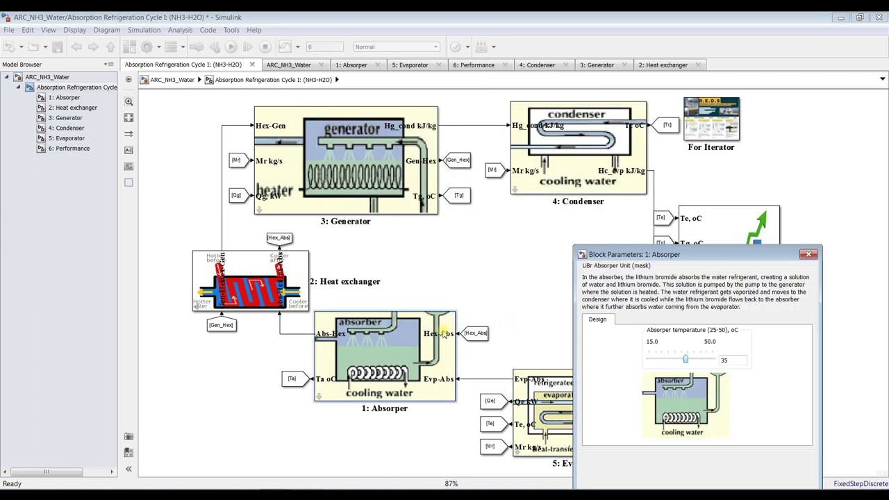
pyautogui.moveTo(679, 254); pyautogui.dragTo(636, 149)
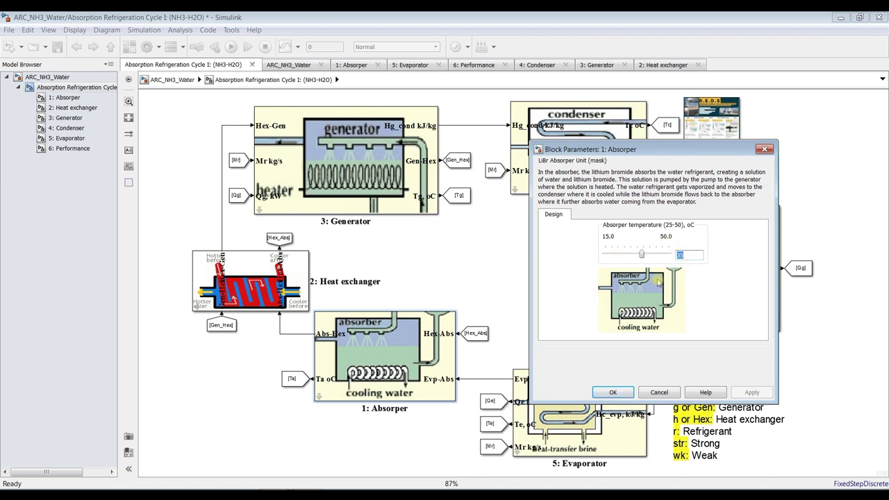
pyautogui.click(612, 392)
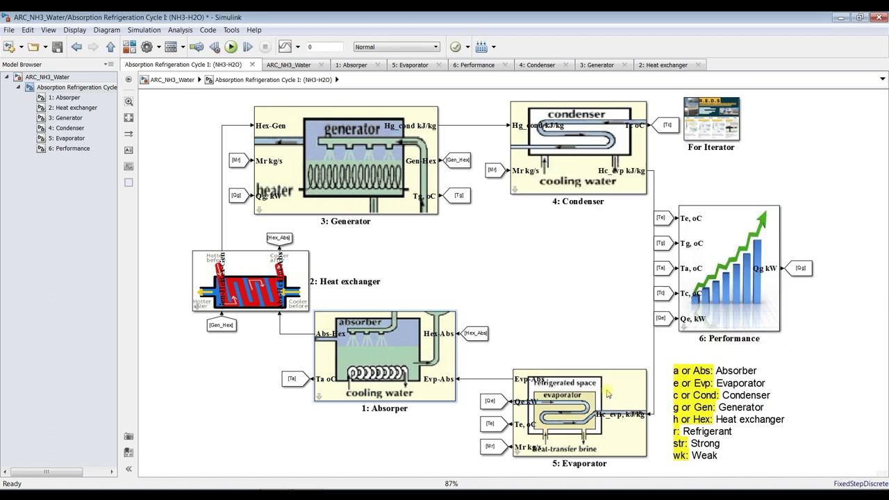
# Check the Heat exchanger's 0.8 HEX effectiveness, then bring up the Generator's 100 °C settings.
pyautogui.doubleClick(272, 285)
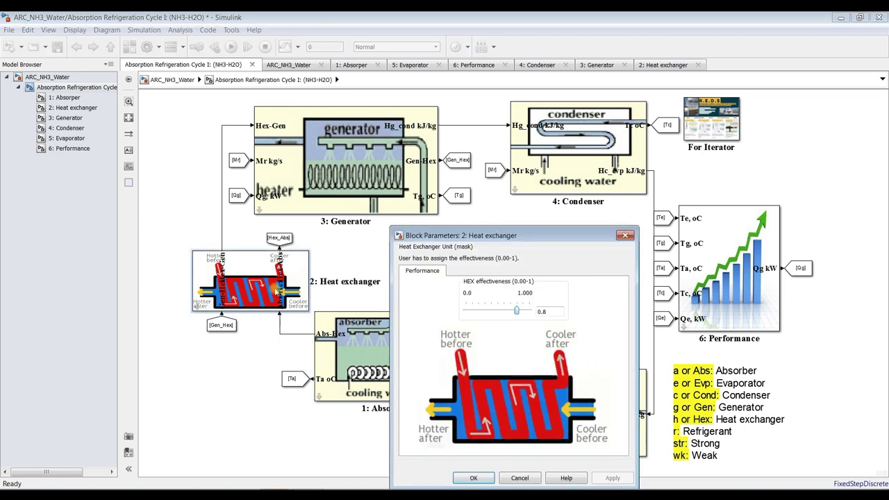
pyautogui.moveTo(576, 237); pyautogui.dragTo(588, 132)
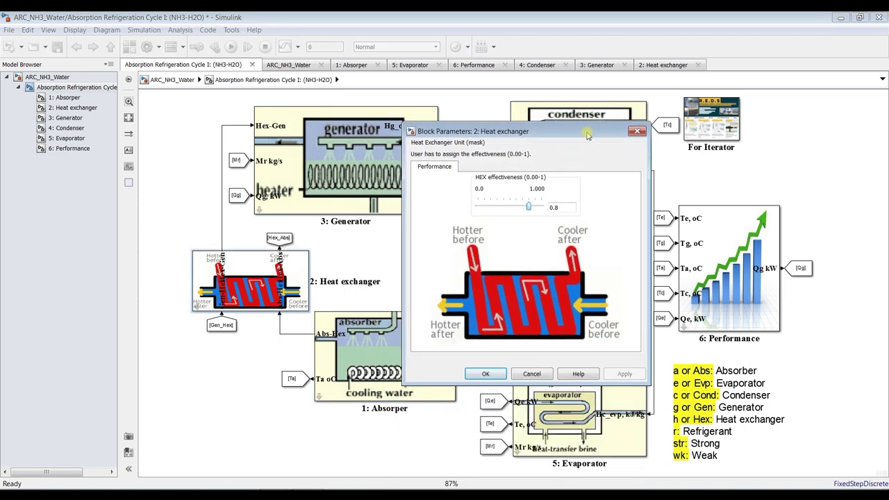
pyautogui.doubleClick(559, 207)
pyautogui.click(494, 375)
pyautogui.doubleClick(347, 170)
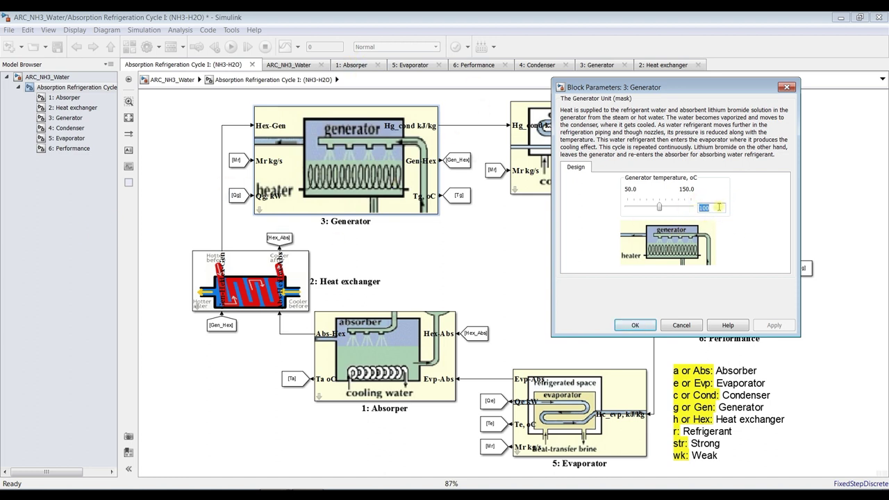
# Confirm the Generator at 100 °C and the Condenser at 36 °C, closing both dialogs.
pyautogui.click(699, 208)
pyautogui.click(626, 325)
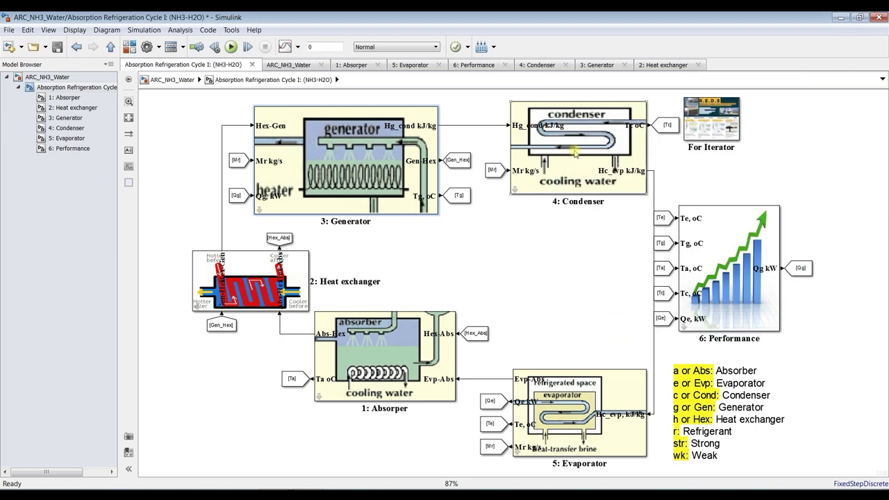
pyautogui.doubleClick(575, 153)
pyautogui.doubleClick(552, 171)
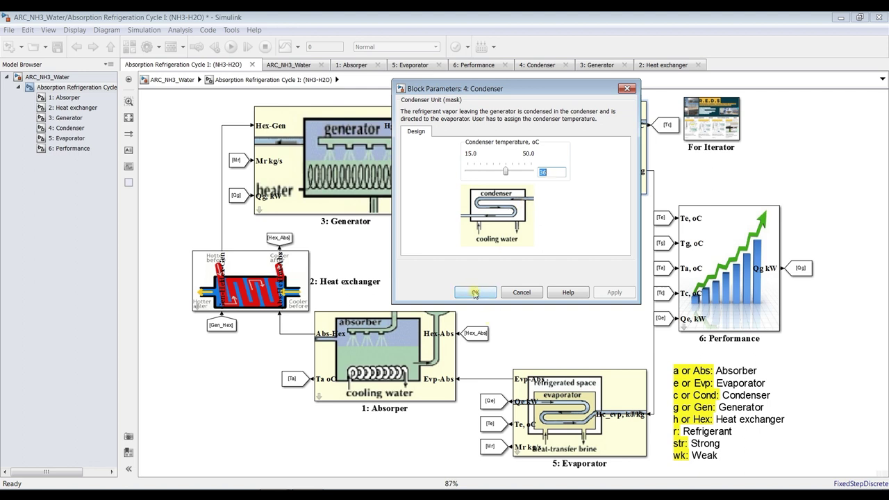
pyautogui.click(475, 292)
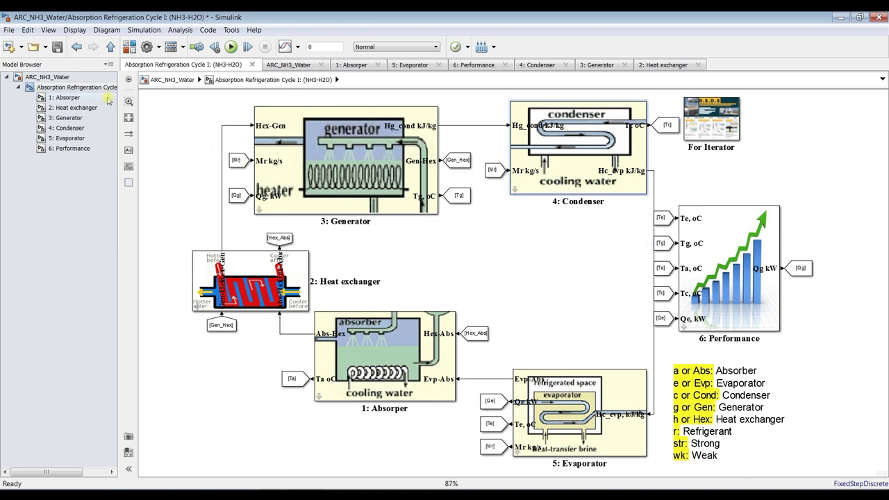
# Run the absorption refrigeration simulation.
pyautogui.click(45, 47)
pyautogui.click(47, 48)
pyautogui.click(232, 47)
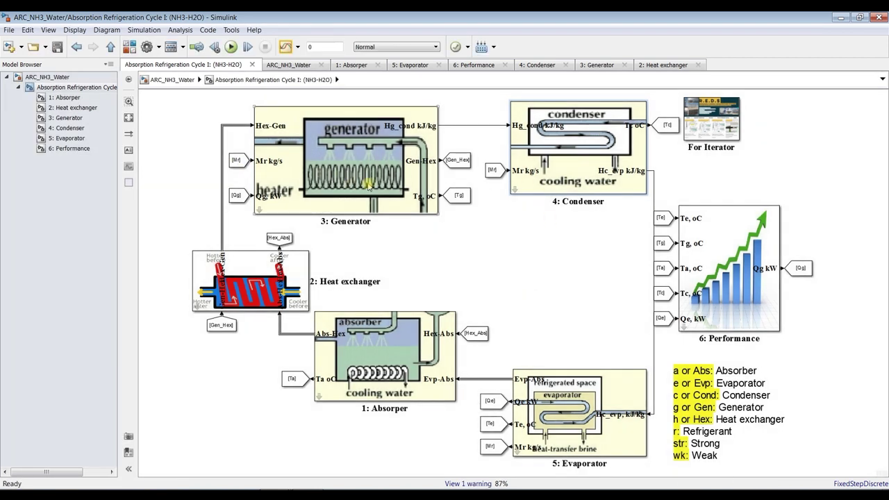
# Open the Absorber subsystem, fit it to a widened canvas and zoom around it.
pyautogui.click(82, 100)
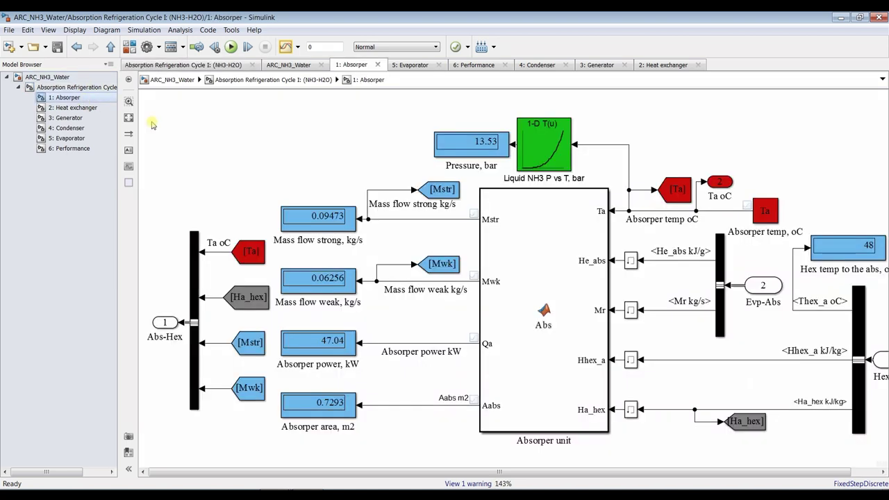
pyautogui.click(130, 118)
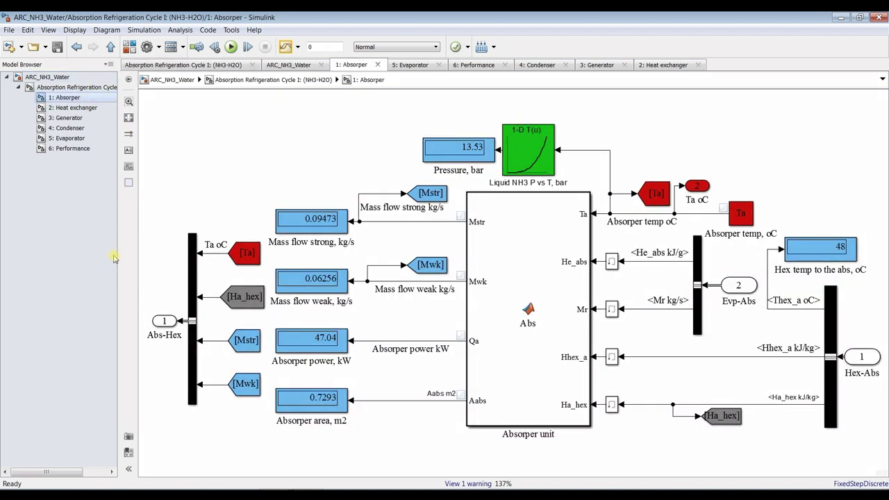
pyautogui.moveTo(120, 258); pyautogui.dragTo(94, 255)
pyautogui.click(103, 118)
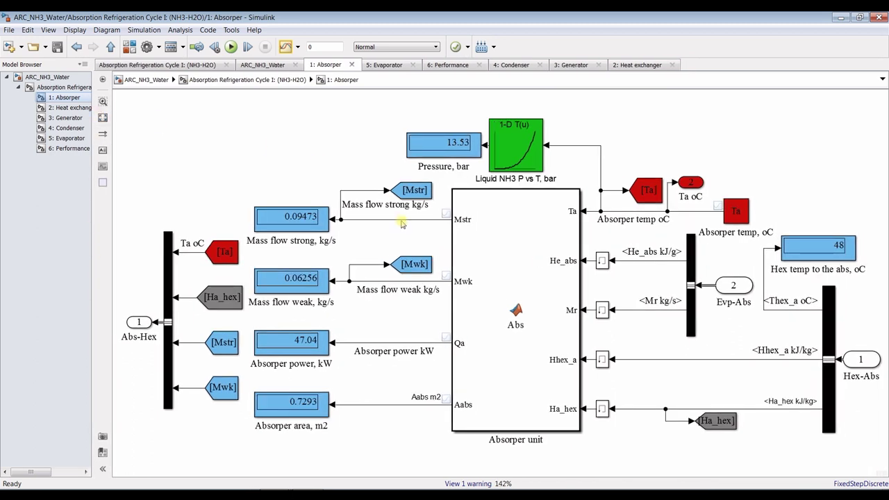
pyautogui.click(432, 270)
pyautogui.click(439, 275)
pyautogui.scroll(4, 561, 270)
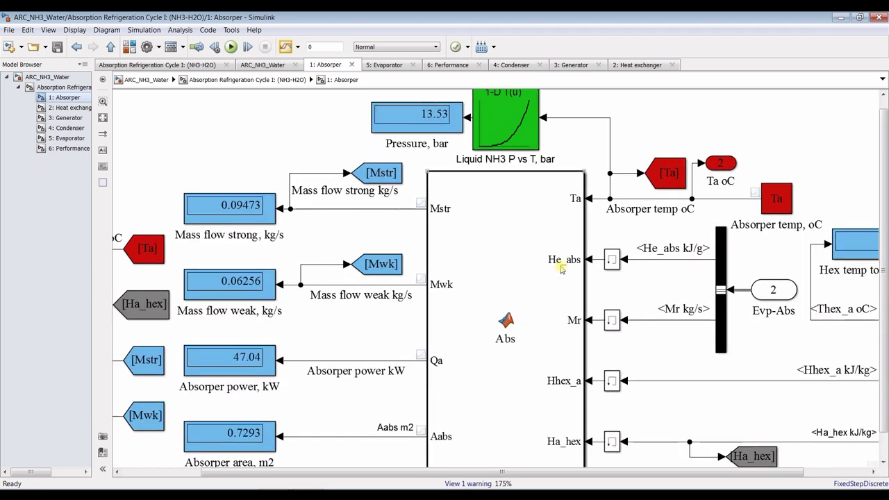
pyautogui.scroll(-1, 561, 263)
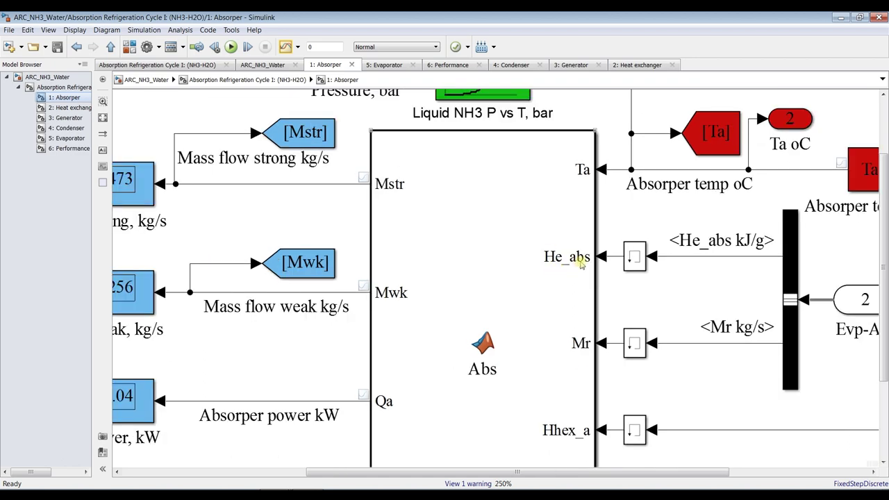
pyautogui.scroll(-3, 626, 264)
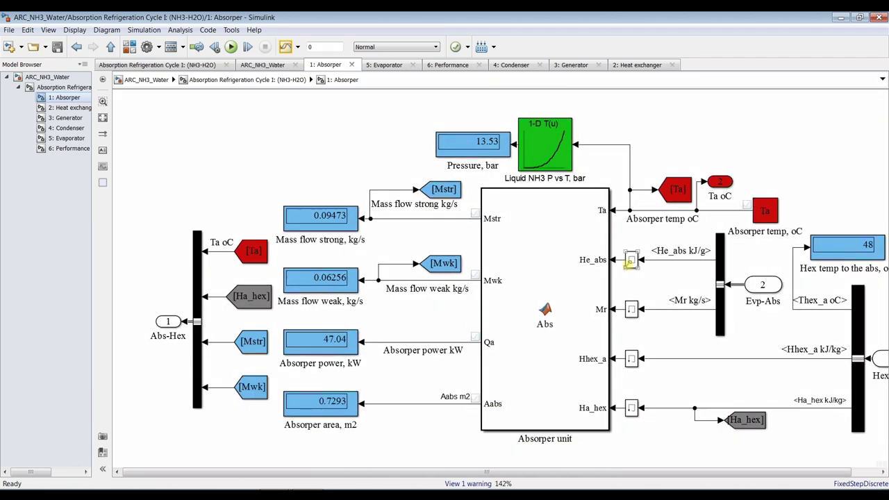
pyautogui.scroll(3, 605, 367)
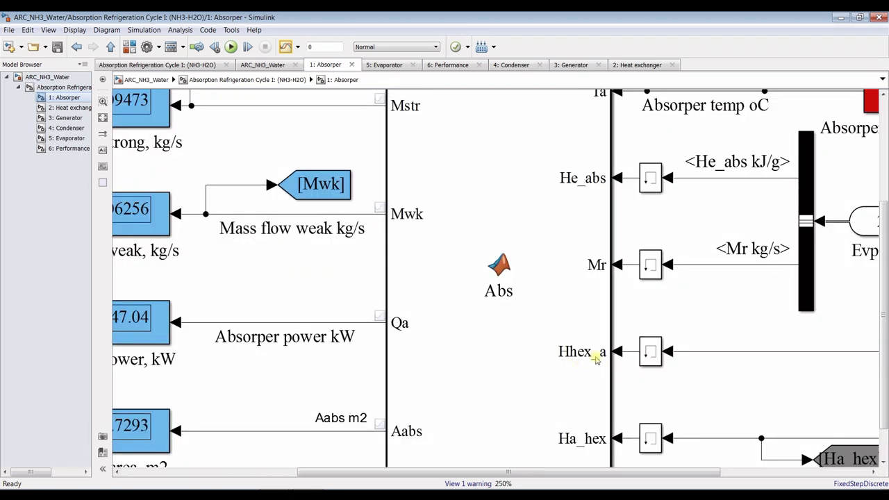
pyautogui.scroll(-3, 596, 360)
pyautogui.scroll(5, 605, 362)
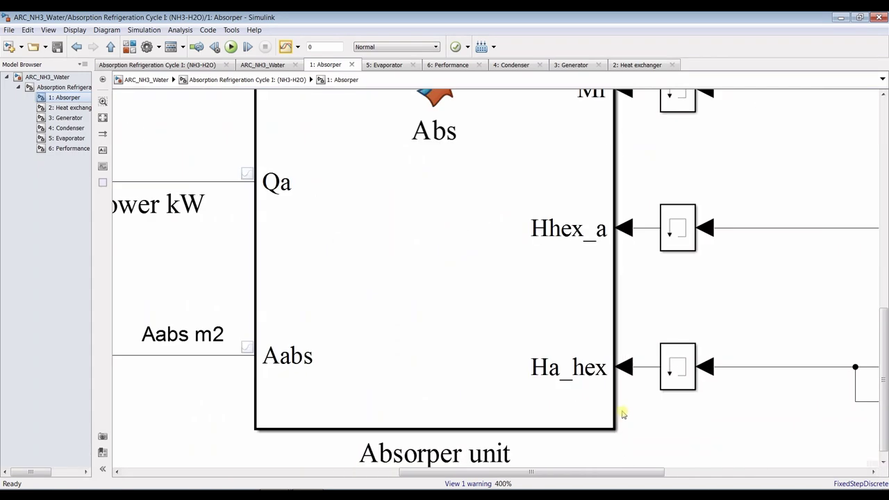
pyautogui.scroll(-2, 604, 363)
pyautogui.scroll(-2, 573, 378)
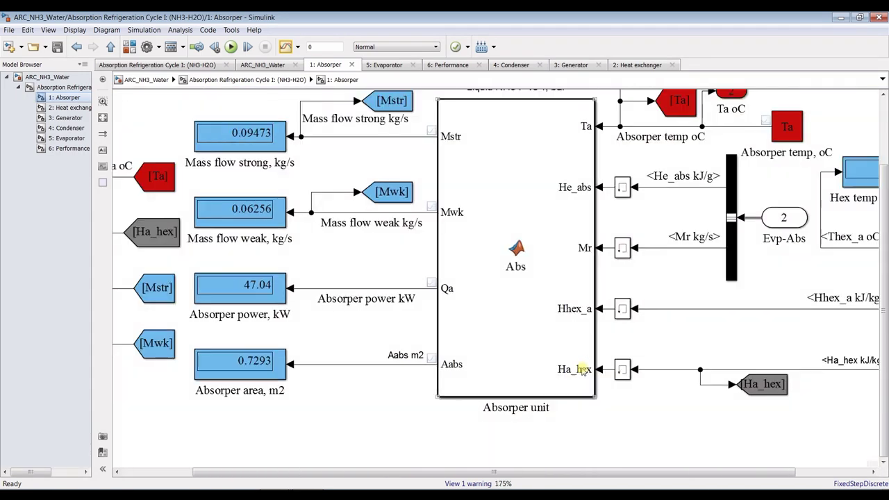
pyautogui.scroll(-1, 596, 353)
pyautogui.scroll(-1, 630, 357)
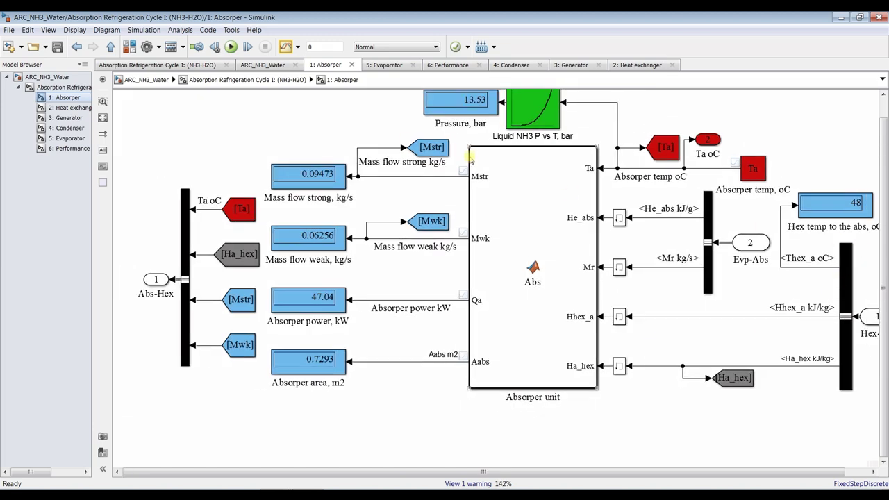
pyautogui.scroll(2, 799, 186)
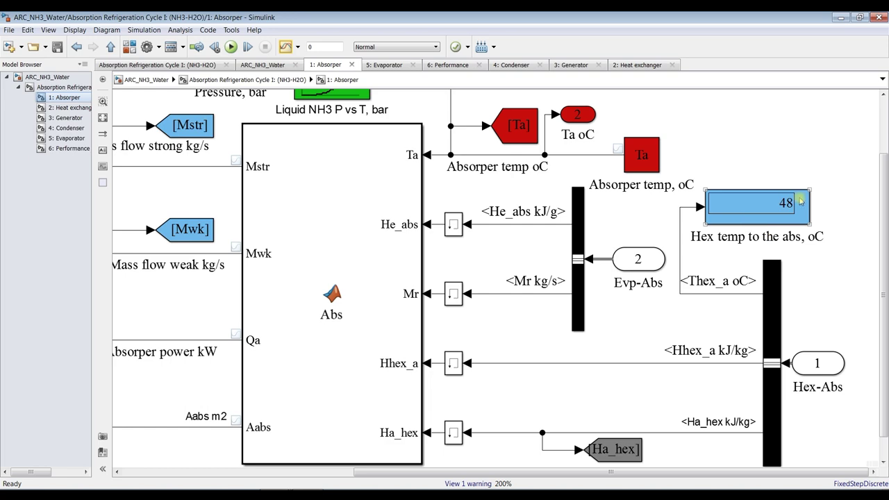
pyautogui.scroll(-1, 771, 212)
pyautogui.scroll(-3, 769, 203)
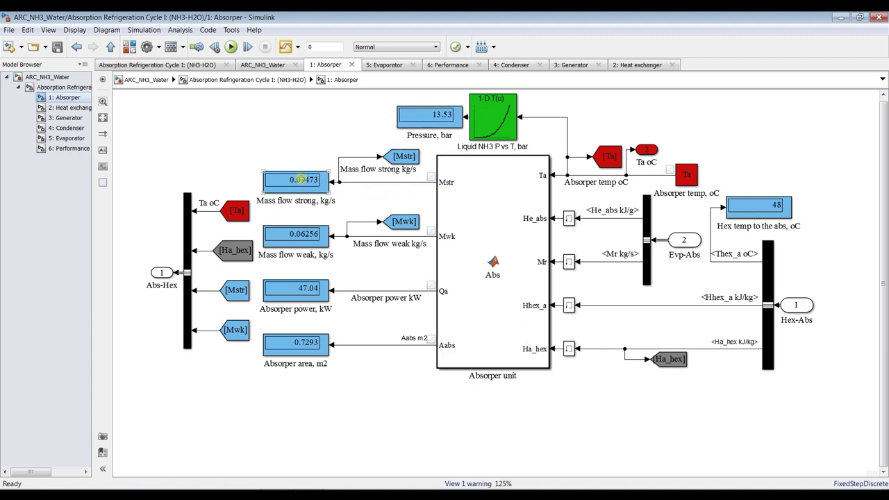
# Check the Mass flow weak and Absorber area displays, then move to the Heat exchanger subsystem.
pyautogui.click(308, 235)
pyautogui.click(417, 301)
pyautogui.click(304, 355)
pyautogui.click(56, 98)
pyautogui.click(68, 108)
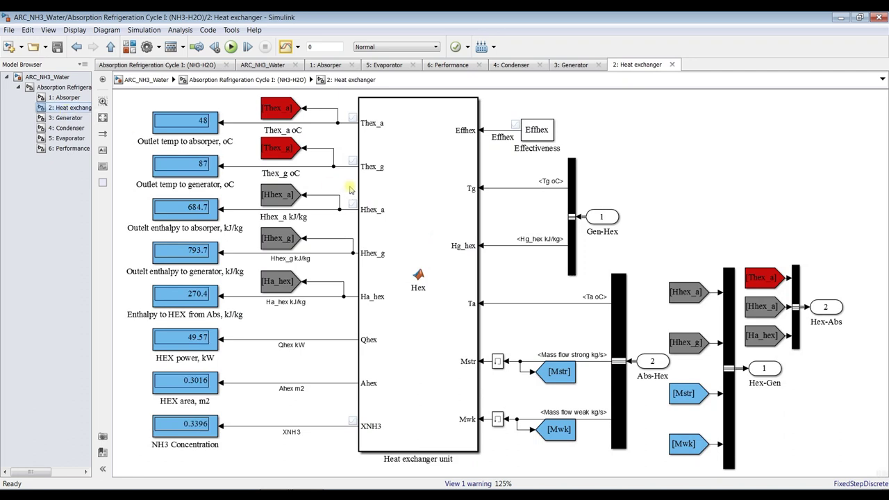
pyautogui.click(410, 118)
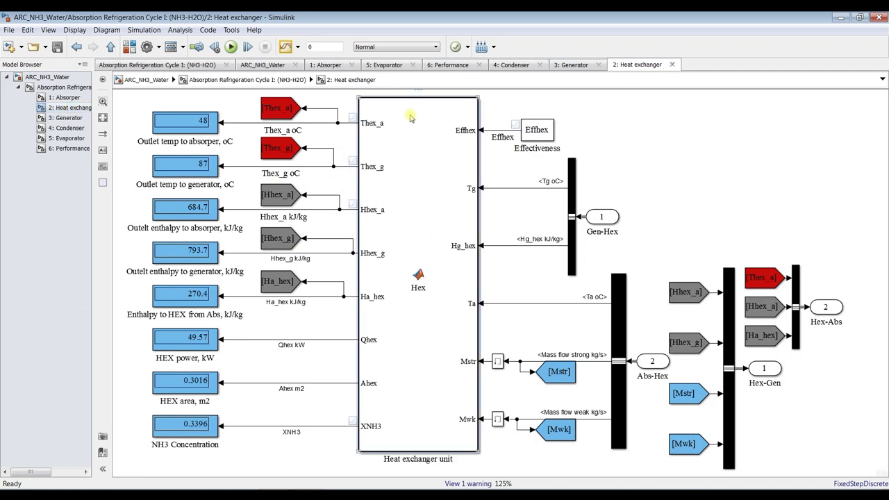
pyautogui.doubleClick(411, 118)
pyautogui.scroll(-8, 137, 209)
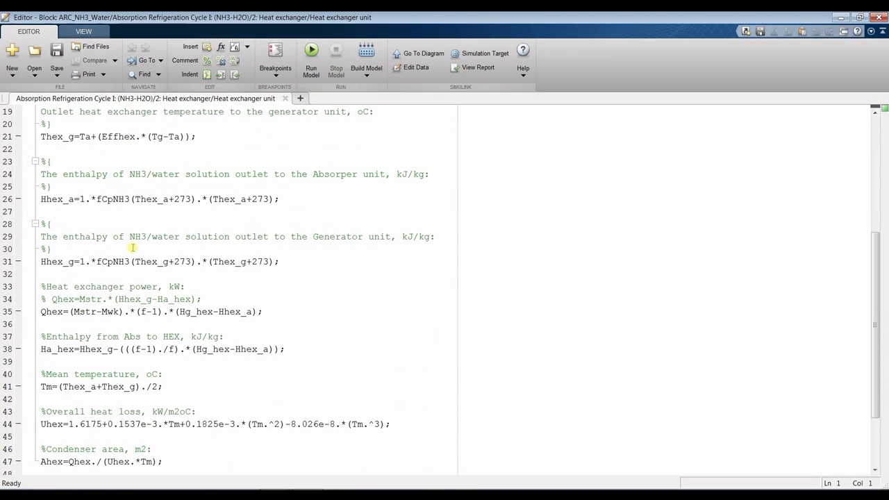
pyautogui.scroll(4, 112, 417)
pyautogui.scroll(4, 111, 382)
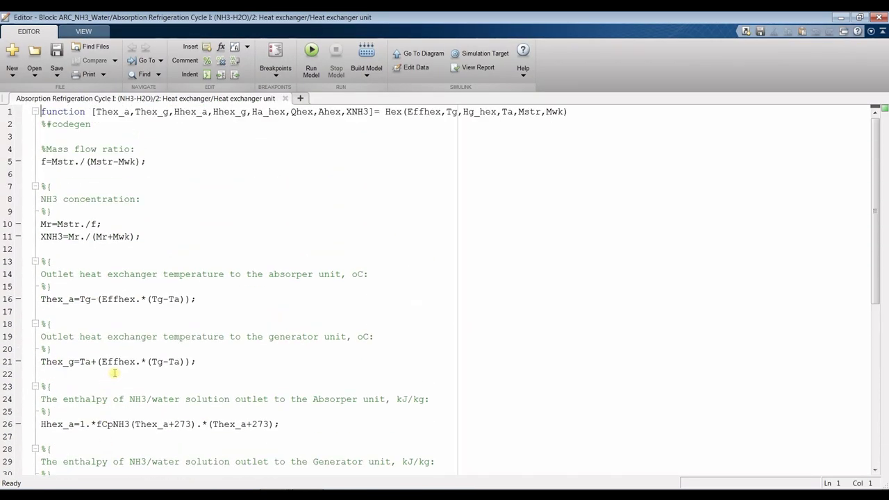
pyautogui.scroll(-8, 127, 345)
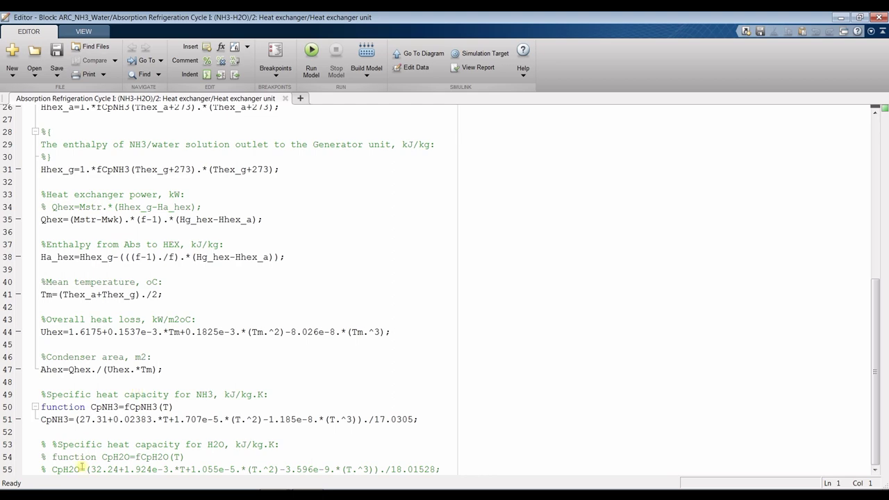
pyautogui.scroll(8, 280, 171)
pyautogui.moveTo(402, 112); pyautogui.dragTo(578, 109)
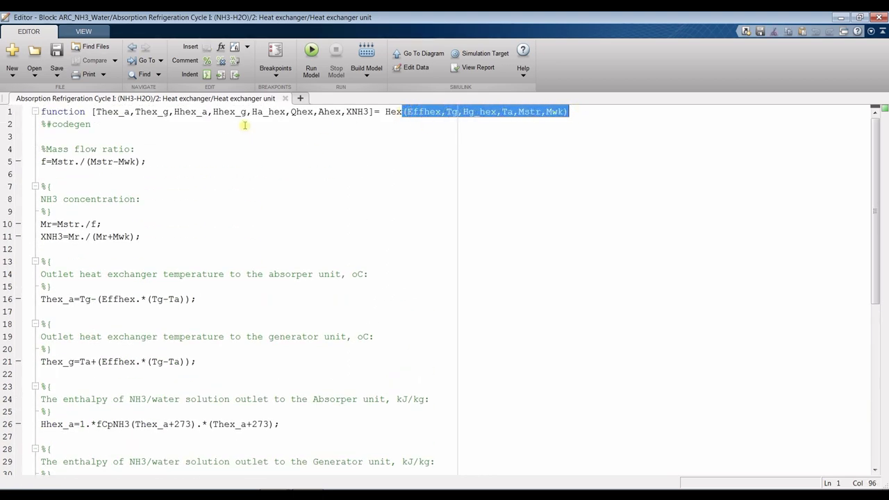
pyautogui.moveTo(374, 112); pyautogui.dragTo(88, 111)
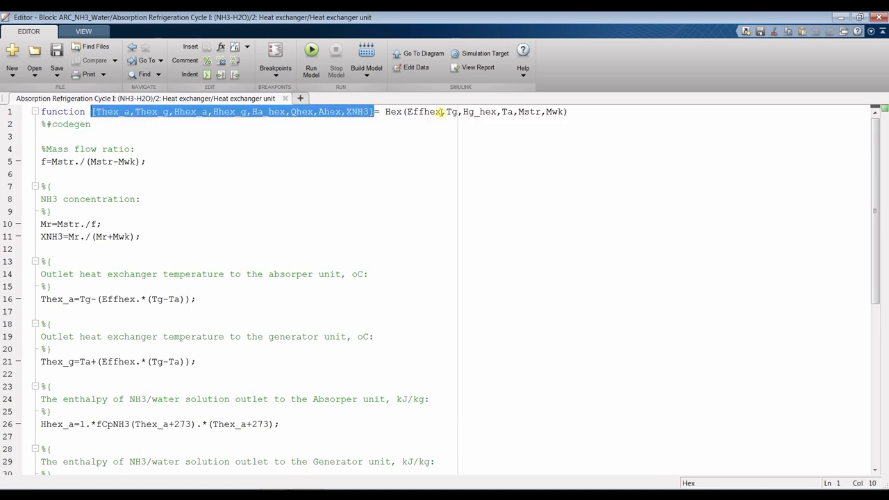
pyautogui.click(440, 112)
pyautogui.click(445, 112)
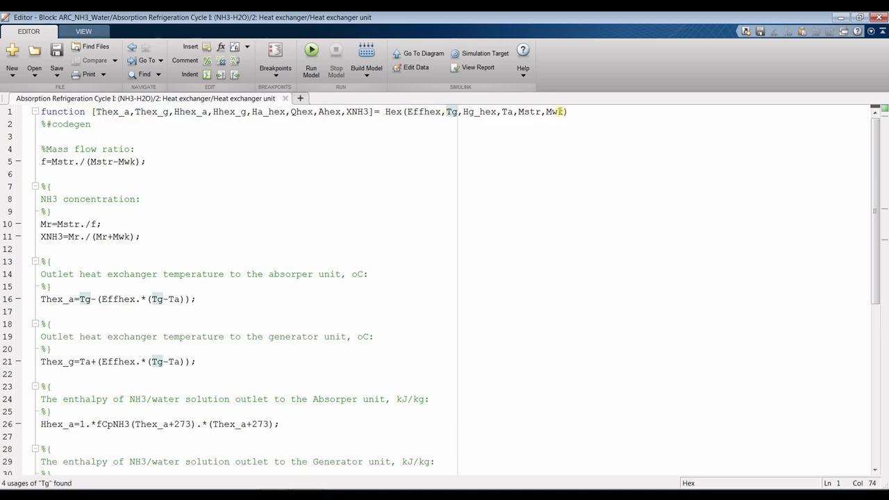
pyautogui.click(557, 112)
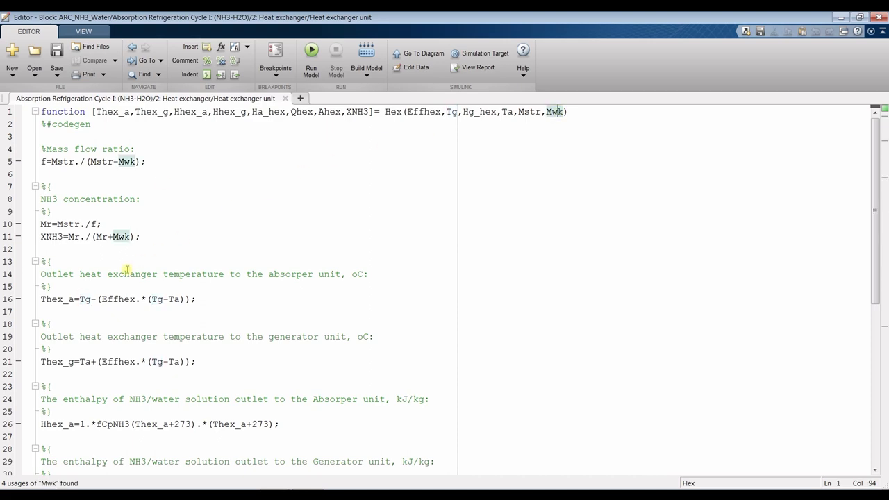
pyautogui.click(285, 98)
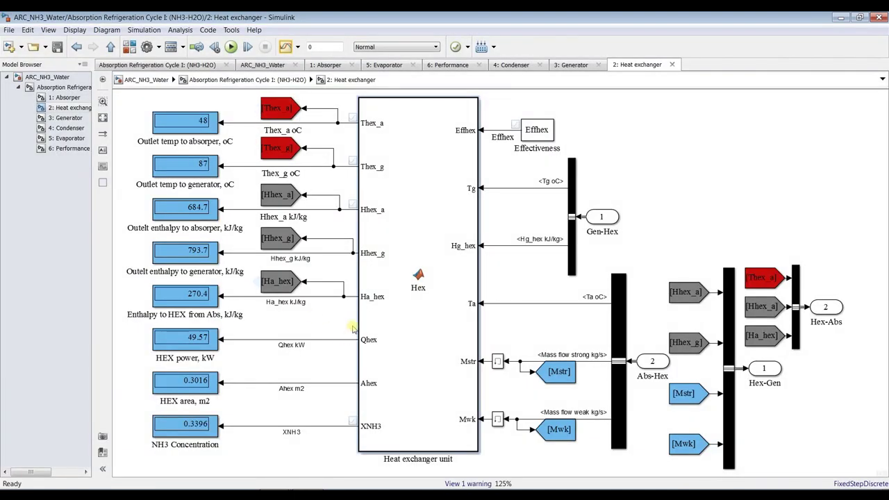
pyautogui.doubleClick(426, 180)
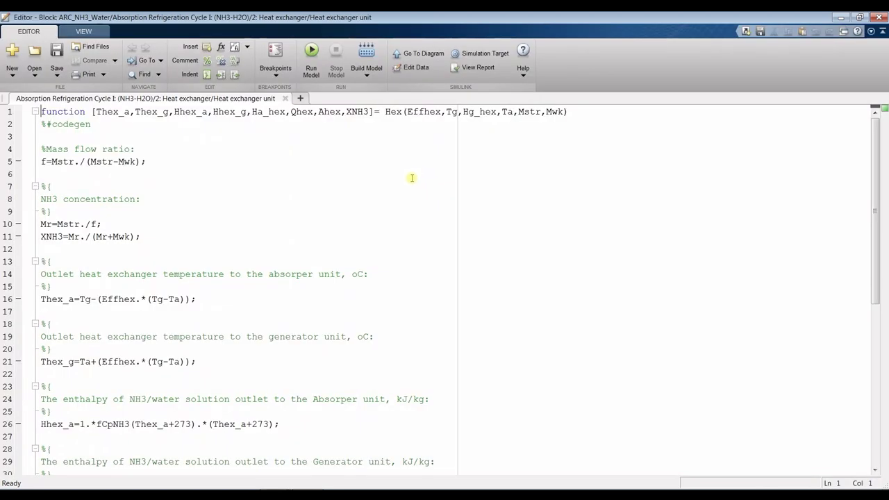
pyautogui.click(285, 99)
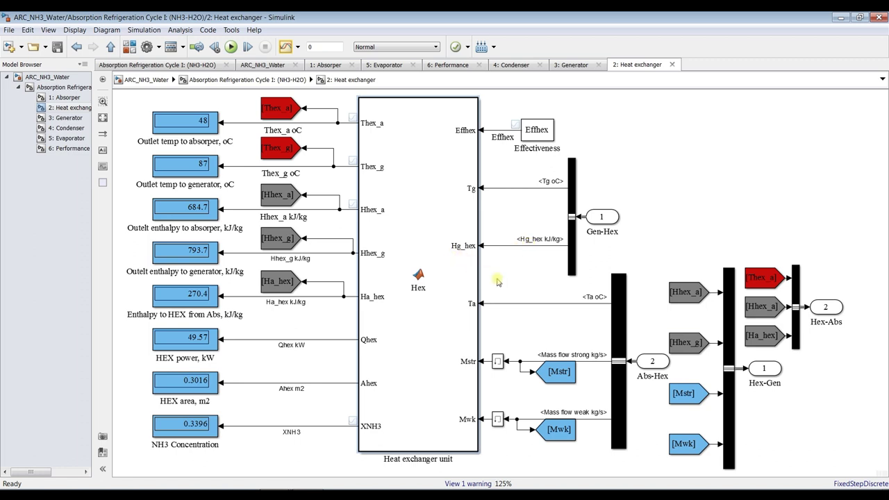
# Inspect the Heat exchanger's Ta input line and Outlet temp to absorber display.
pyautogui.click(545, 303)
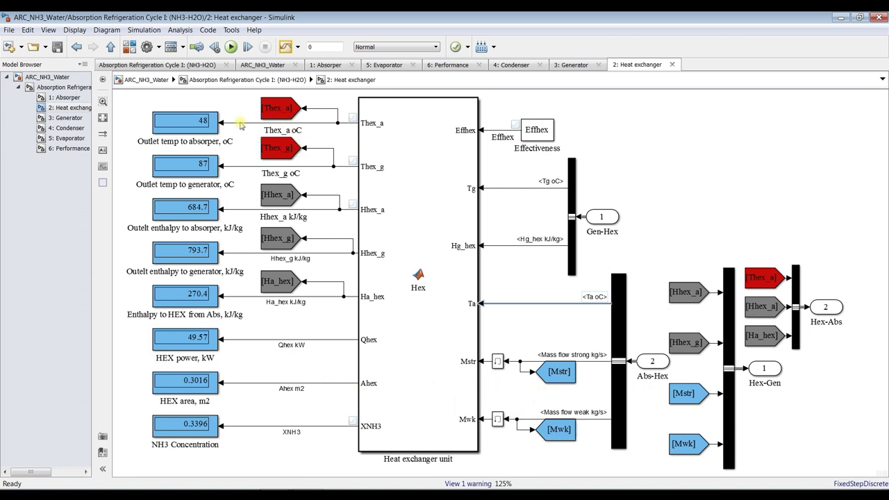
pyautogui.click(204, 130)
pyautogui.click(117, 115)
pyautogui.click(200, 122)
pyautogui.scroll(3, 200, 122)
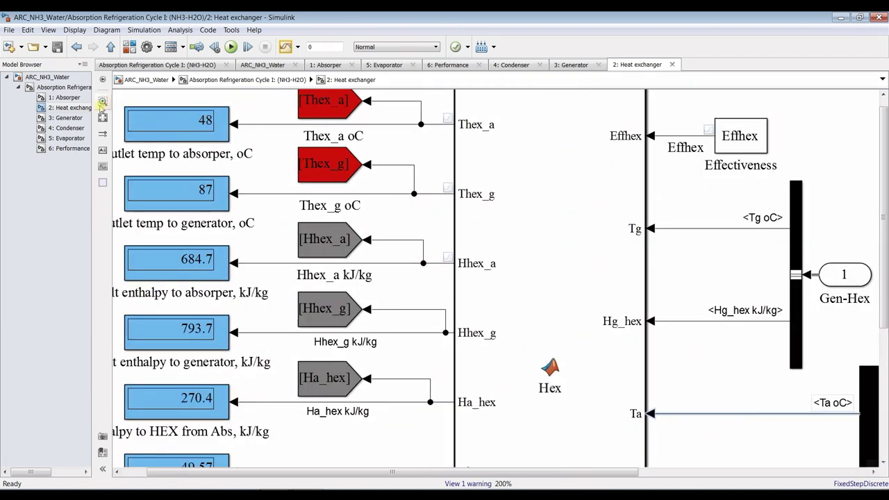
# Compare with the Absorber's Hex temp to the abs display, then return to the Heat exchanger.
pyautogui.click(68, 98)
pyautogui.click(764, 211)
pyautogui.scroll(2, 768, 218)
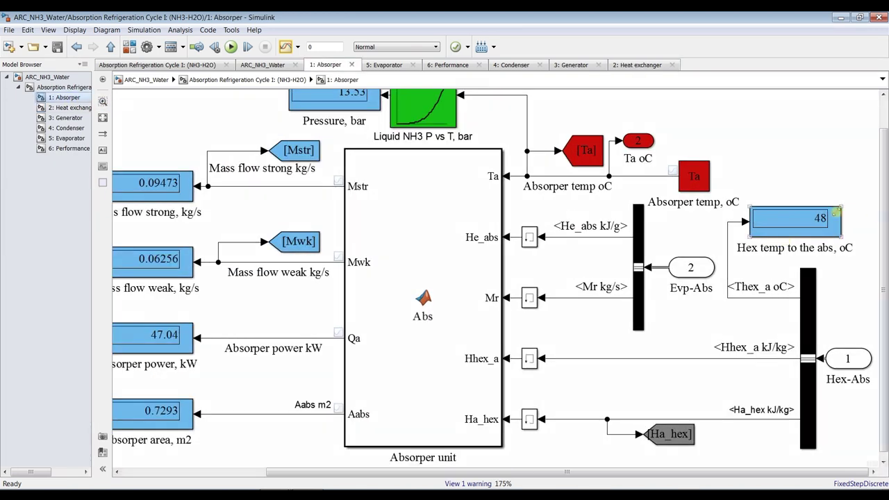
pyautogui.scroll(-2, 814, 216)
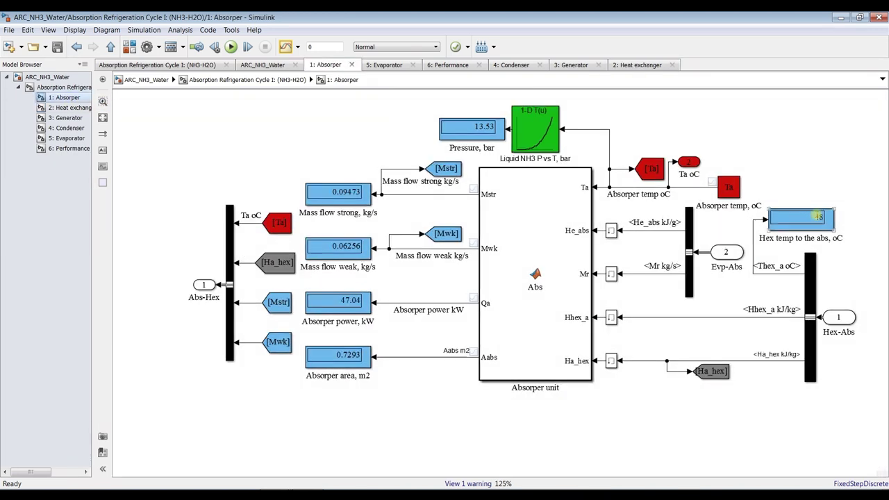
pyautogui.click(69, 107)
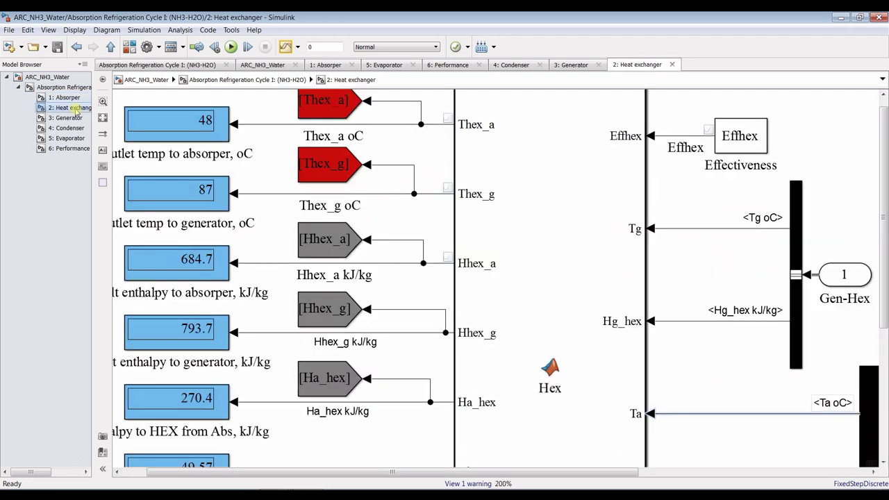
# Fit and zoom around the Heat exchanger diagram, then go to the Generator subsystem.
pyautogui.click(103, 117)
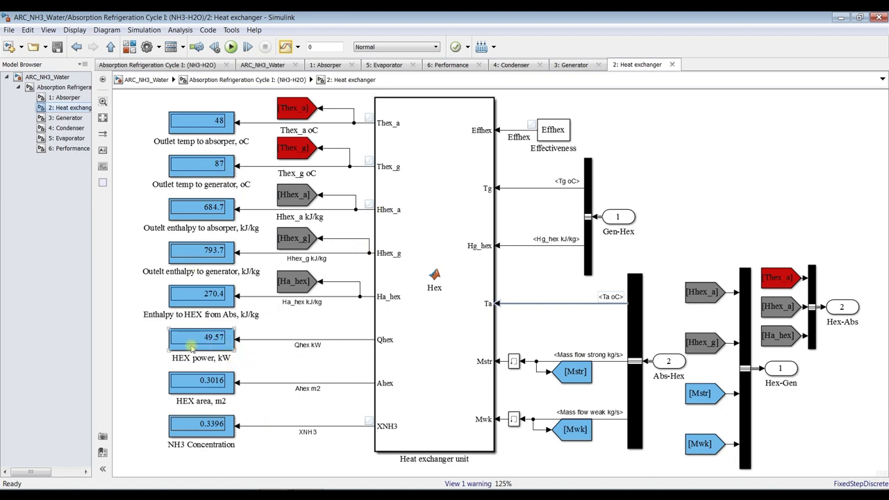
pyautogui.scroll(5, 189, 345)
pyautogui.scroll(-2, 239, 336)
pyautogui.scroll(-5, 238, 337)
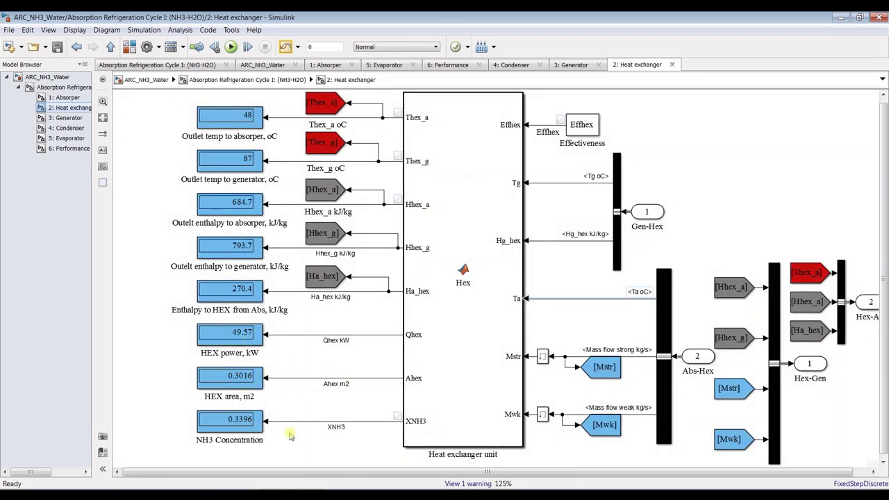
pyautogui.scroll(6, 292, 434)
pyautogui.scroll(-1, 209, 403)
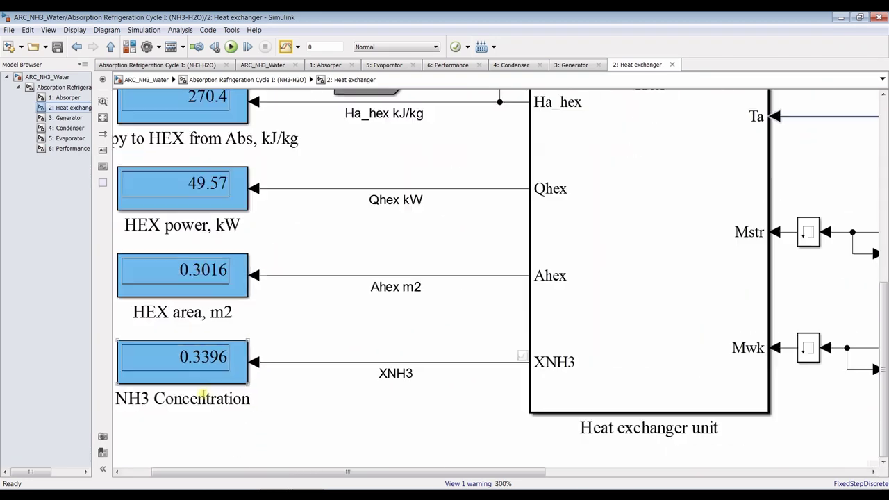
pyautogui.moveTo(258, 471); pyautogui.dragTo(229, 471)
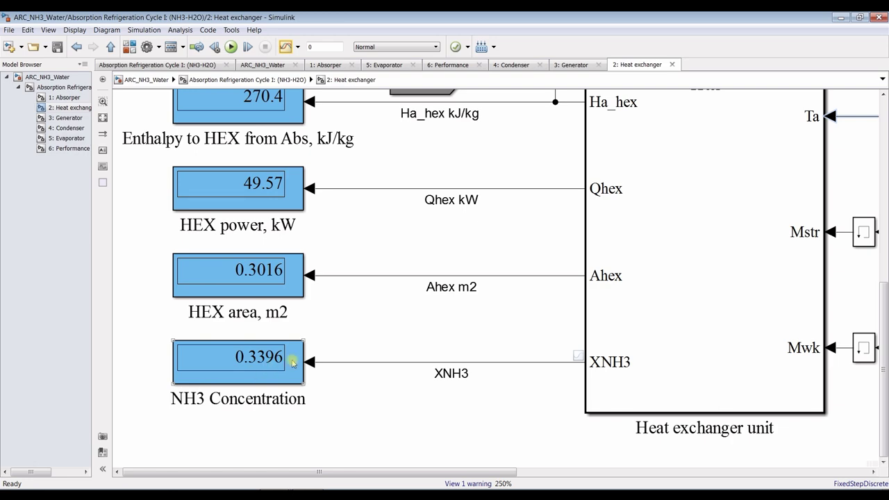
pyautogui.scroll(-4, 293, 362)
pyautogui.scroll(3, 886, 351)
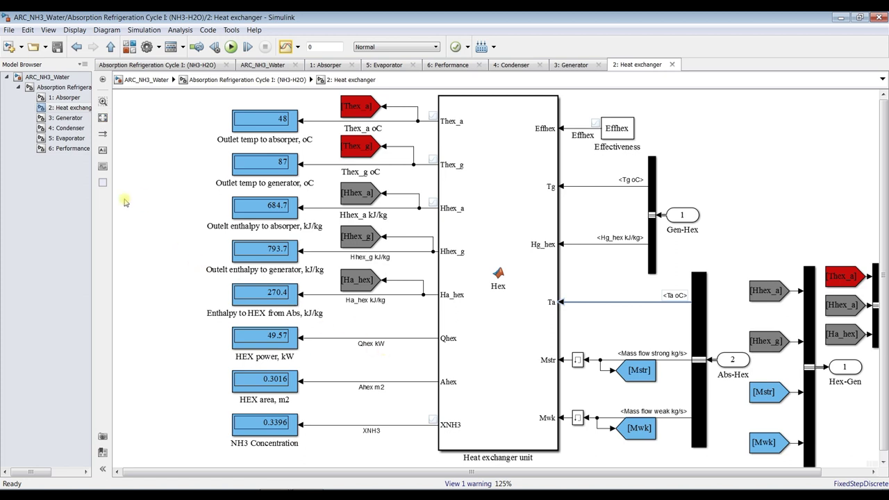
pyautogui.click(61, 118)
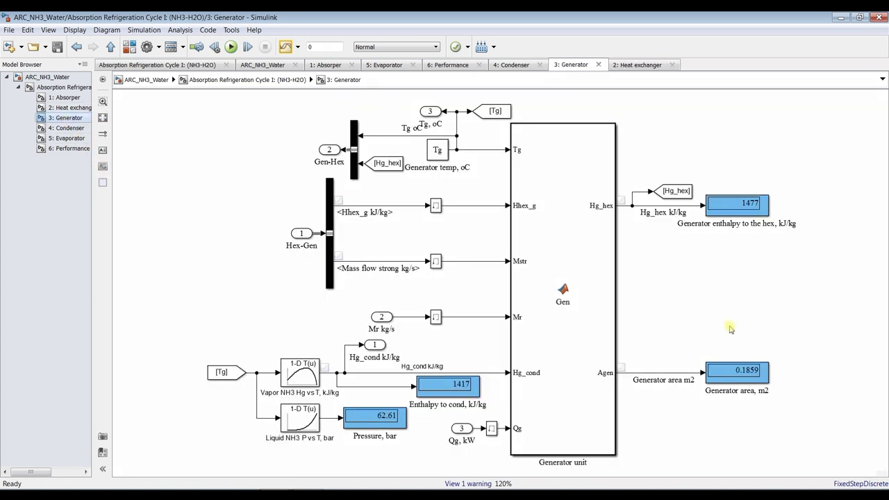
# Give the [Tg] tag blocks a red background.
pyautogui.click(233, 375)
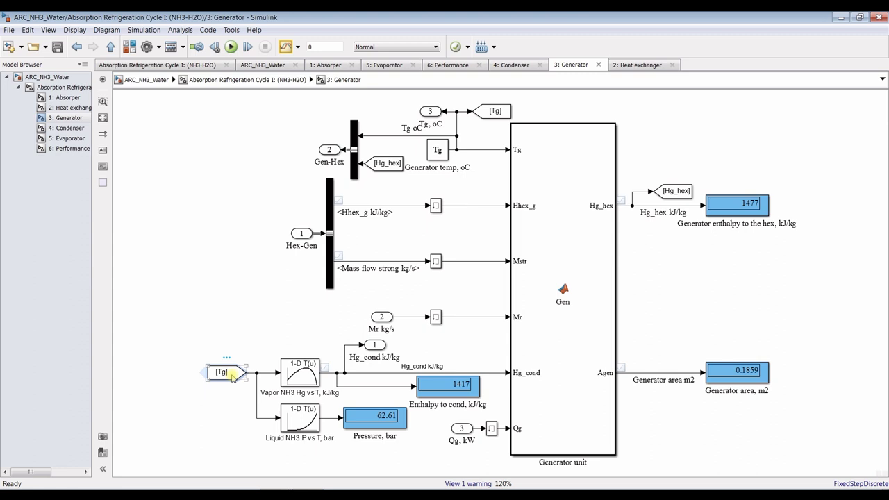
pyautogui.click(495, 112)
pyautogui.click(443, 151)
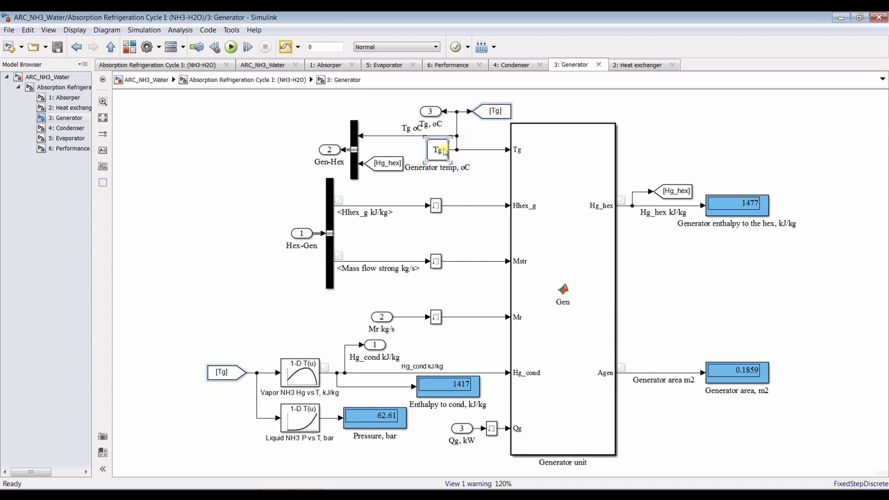
pyautogui.click(492, 117)
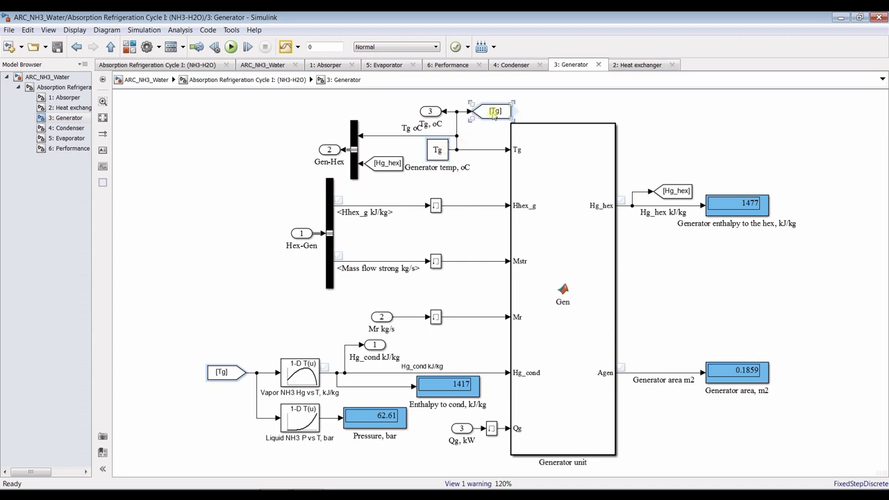
pyautogui.rightClick(494, 116)
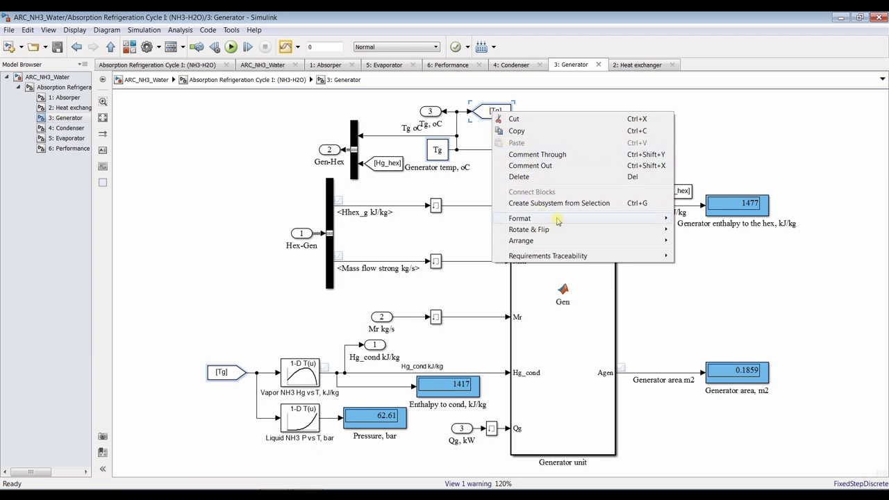
pyautogui.moveTo(610, 221)
pyautogui.moveTo(724, 248)
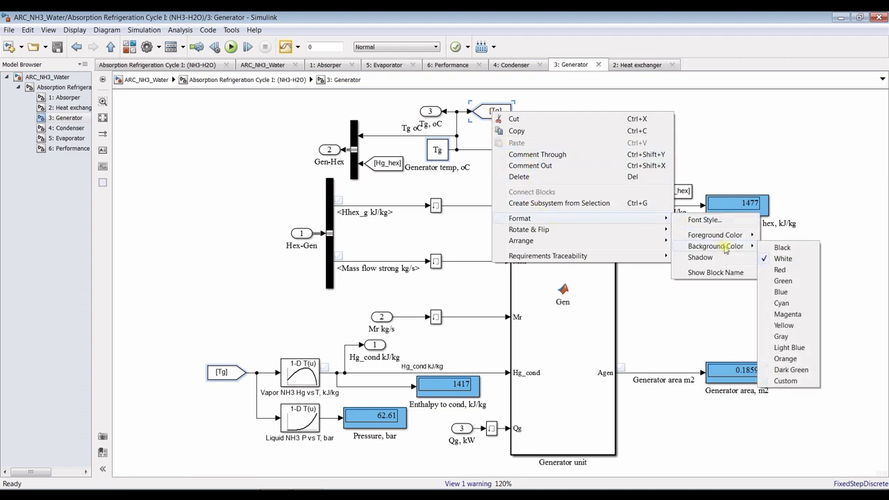
pyautogui.click(782, 269)
# Colour the Hg_hex tag and the Vapor NH3 Hg lookup gray.
pyautogui.click(237, 182)
pyautogui.click(387, 166)
pyautogui.click(314, 382)
pyautogui.click(309, 374)
pyautogui.rightClick(309, 374)
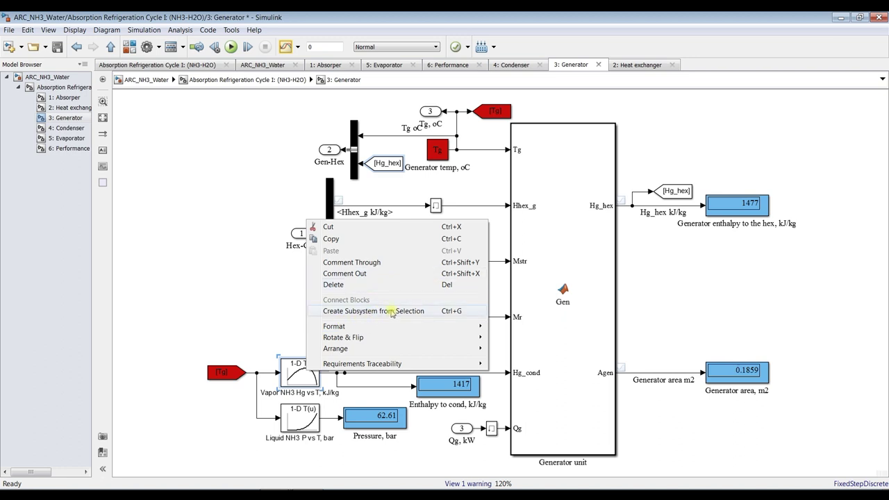
pyautogui.moveTo(482, 326)
pyautogui.moveTo(552, 355)
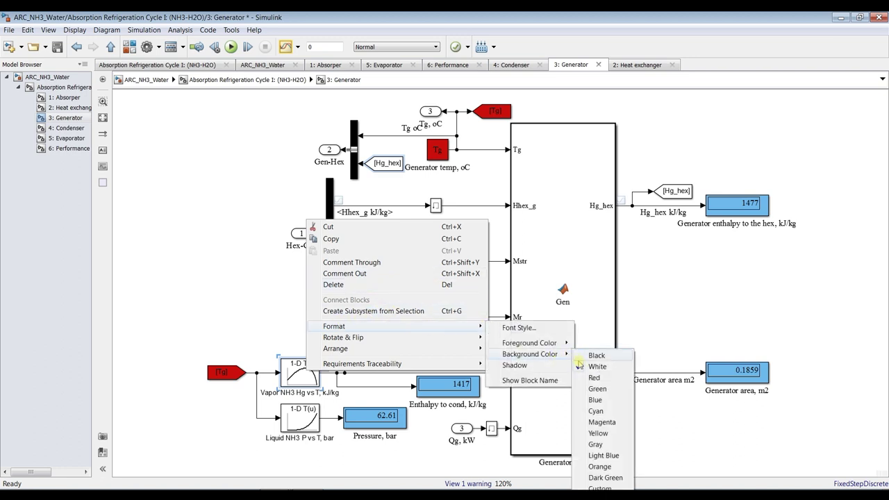
pyautogui.click(596, 445)
# Make the Liquid NH3 P vs T lookup block green.
pyautogui.click(227, 448)
pyautogui.click(307, 415)
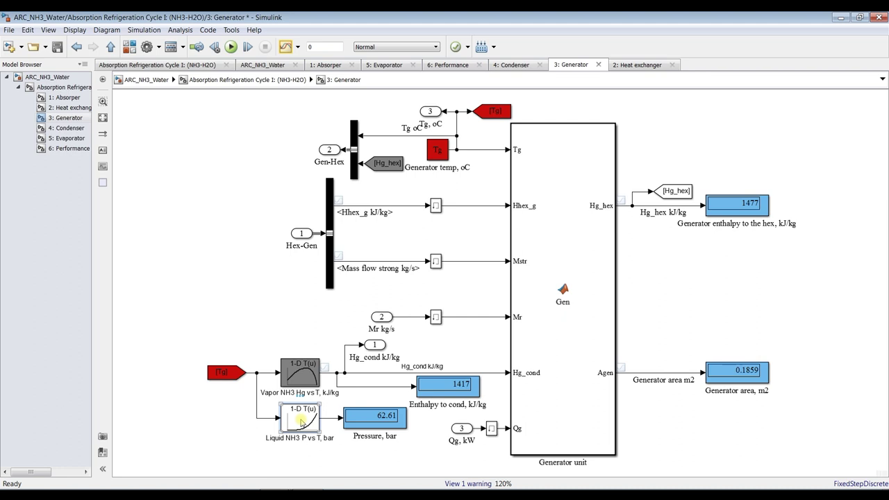
pyautogui.rightClick(302, 423)
pyautogui.moveTo(449, 190)
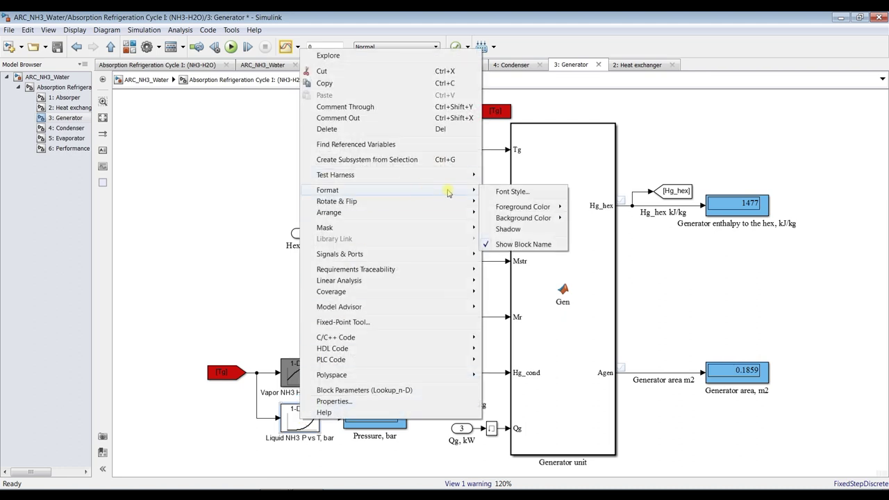
pyautogui.moveTo(512, 221)
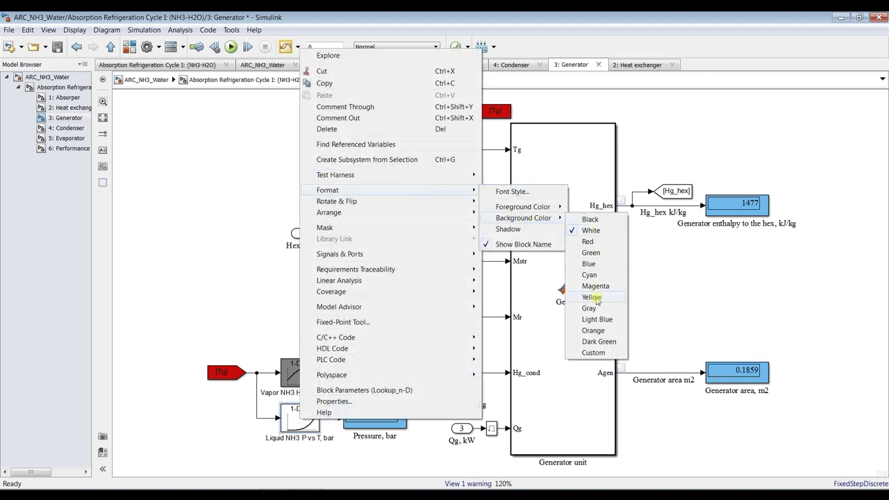
pyautogui.click(596, 253)
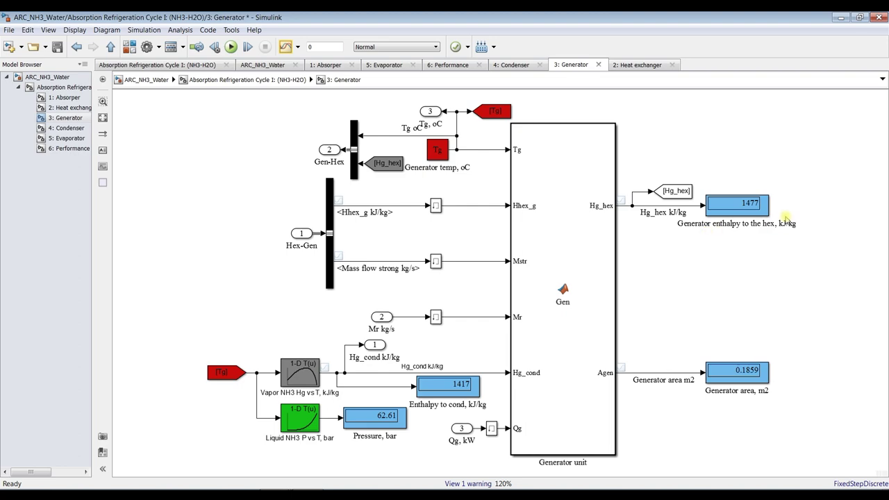
# Go to the Condenser subsystem showing 34.27 kW power and 13.92 bar pressure.
pyautogui.scroll(3, 785, 387)
pyautogui.scroll(-3, 741, 371)
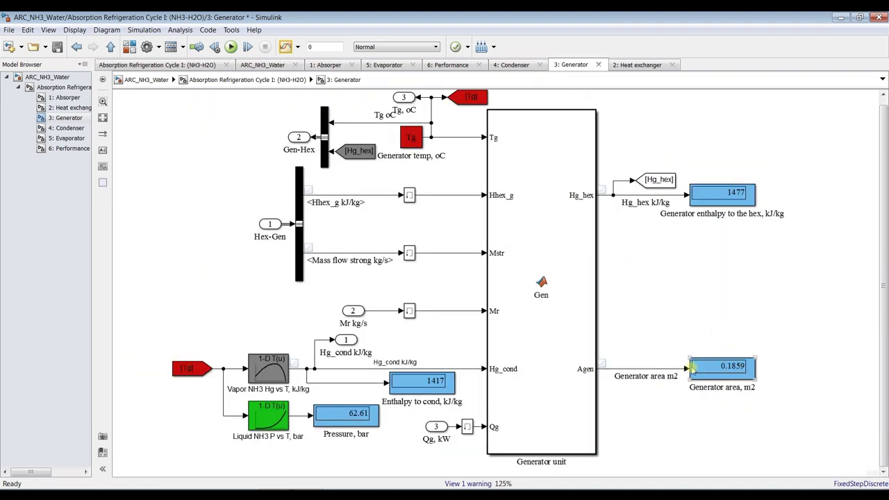
pyautogui.click(69, 129)
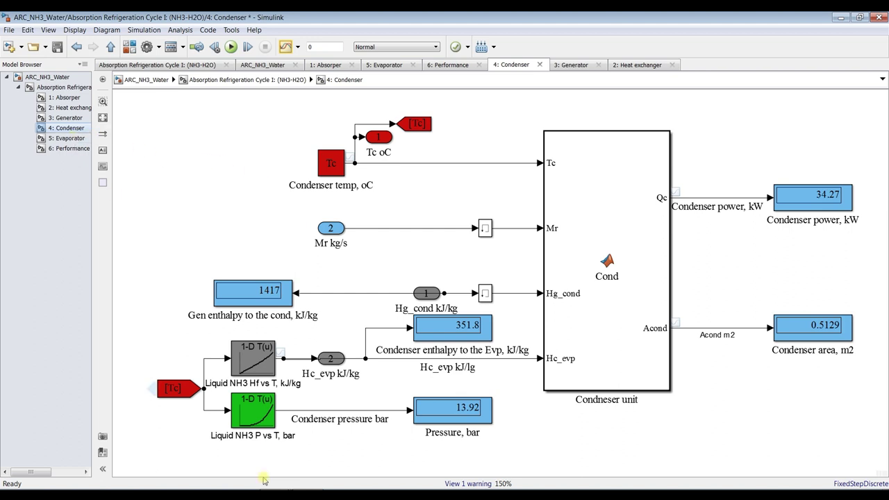
# Leave the Condenser's Tc tag for the Evaporator subsystem showing 35.17 kW and 2.117 m2.
pyautogui.click(361, 451)
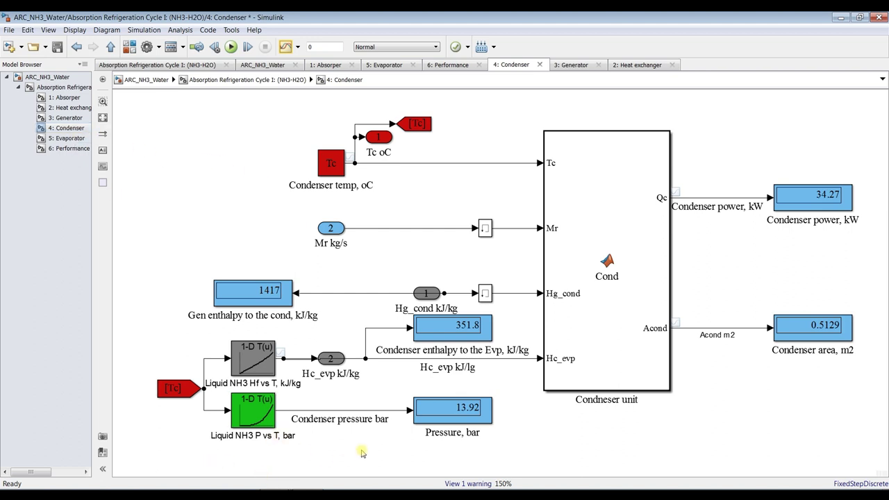
pyautogui.click(170, 389)
pyautogui.click(144, 389)
pyautogui.click(59, 138)
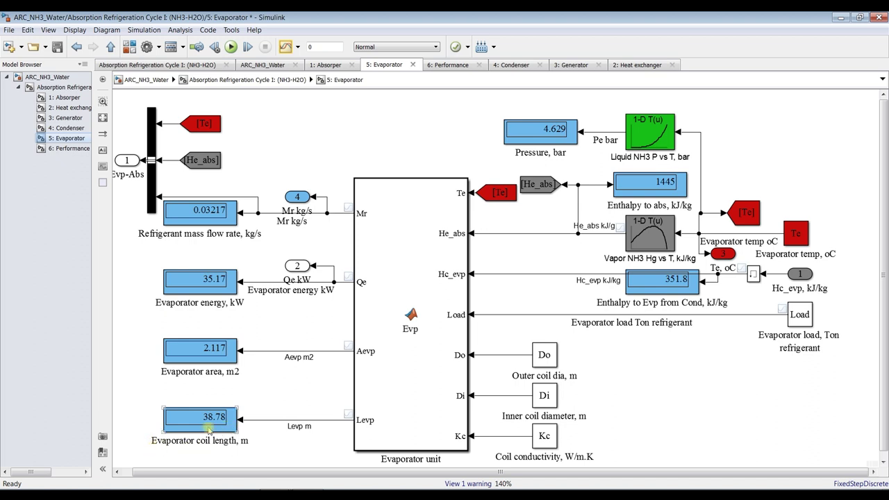
# Open the Performance subsystem and inspect the 62.8 kW Generator power display.
pyautogui.click(69, 148)
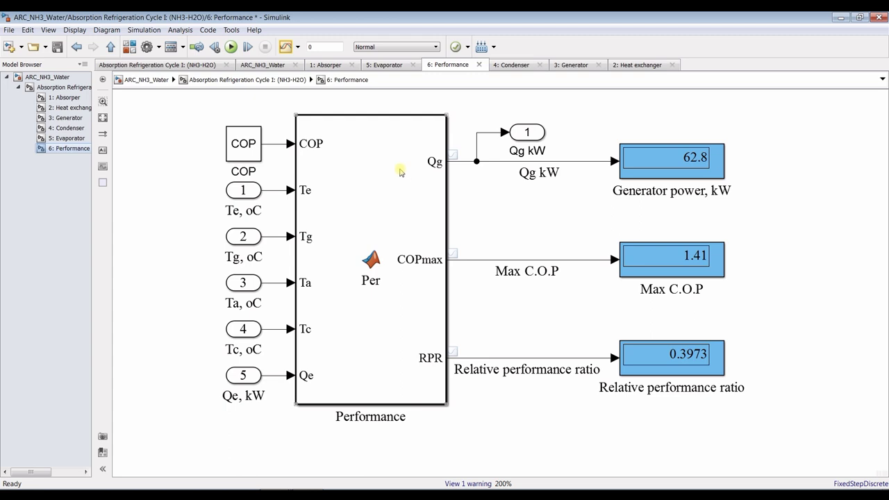
pyautogui.click(347, 152)
pyautogui.click(476, 193)
pyautogui.click(654, 176)
pyautogui.scroll(5, 719, 150)
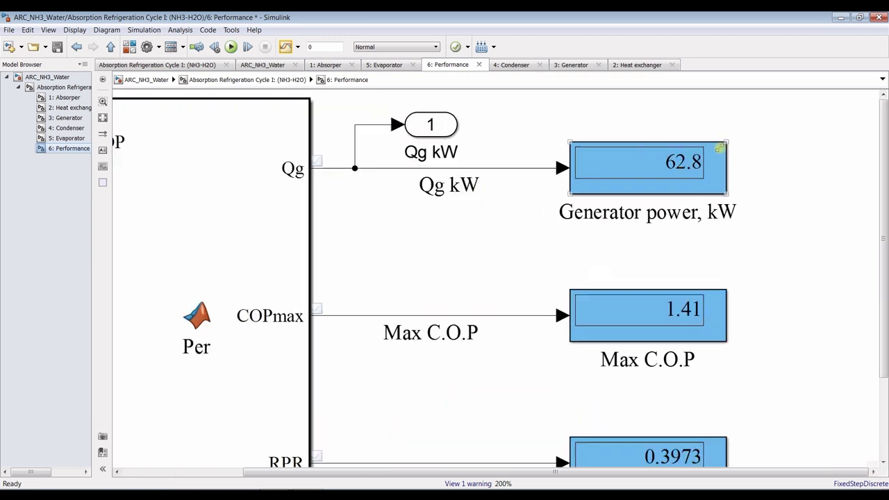
pyautogui.scroll(-4, 650, 177)
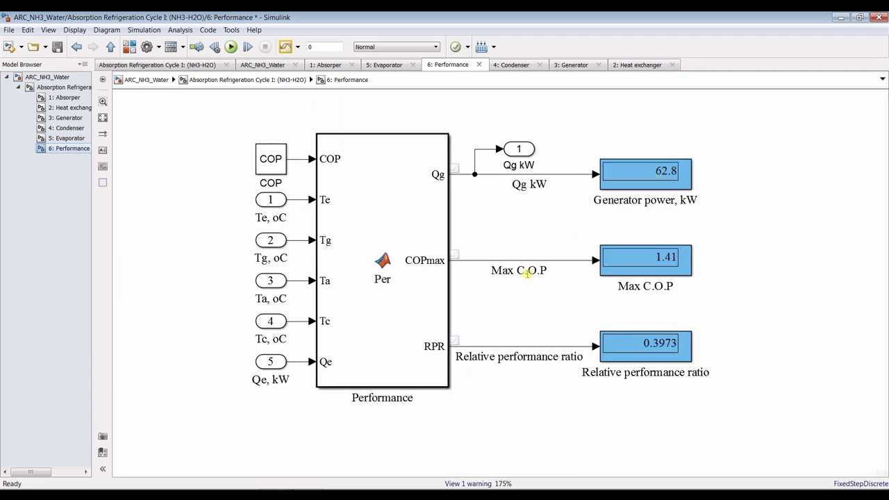
# Check the Max C.O.P display reading 1.41.
pyautogui.click(639, 273)
pyautogui.click(554, 274)
pyautogui.click(679, 261)
pyautogui.click(486, 386)
# Review the Per function code computing Qg, COPmax and RPR, then close it.
pyautogui.click(392, 203)
pyautogui.doubleClick(393, 203)
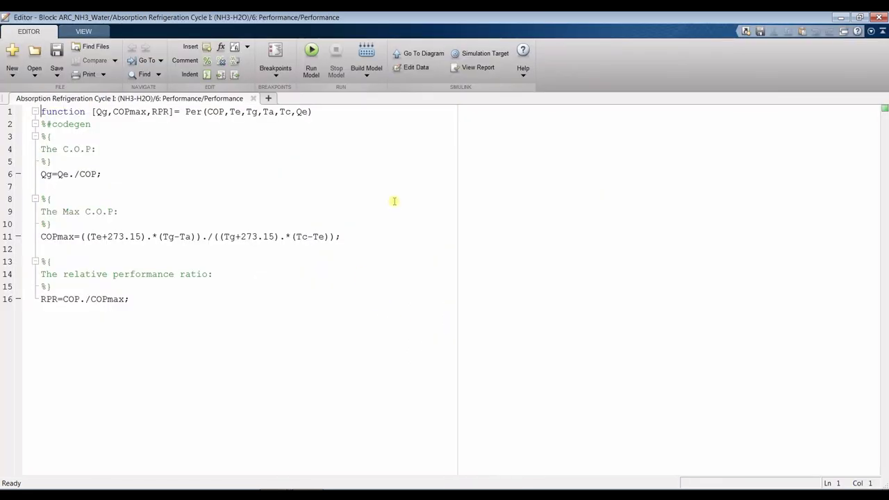
pyautogui.moveTo(93, 111); pyautogui.dragTo(302, 303)
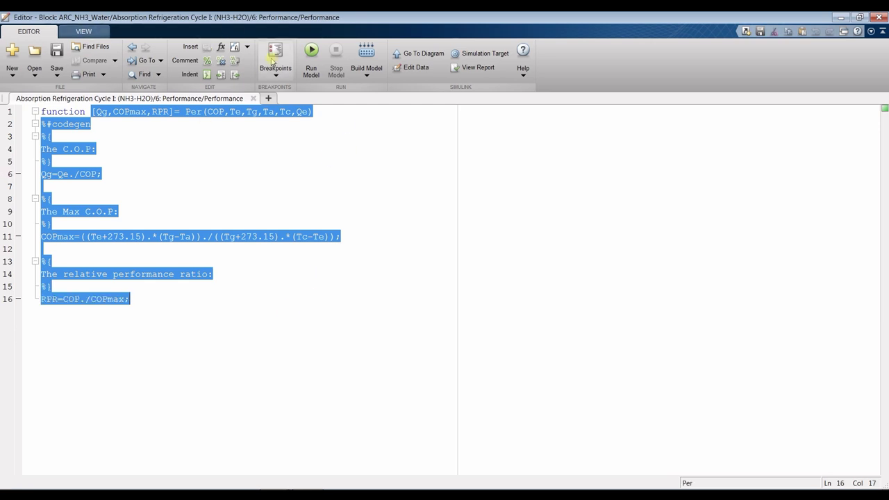
pyautogui.click(254, 98)
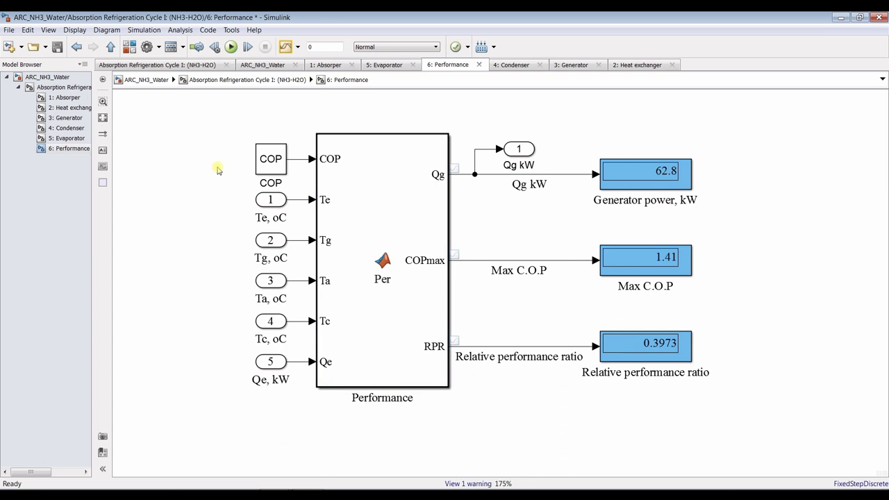
# Return to the top-level refrigeration cycle diagram and switch to the MATLAB desktop.
pyautogui.click(36, 88)
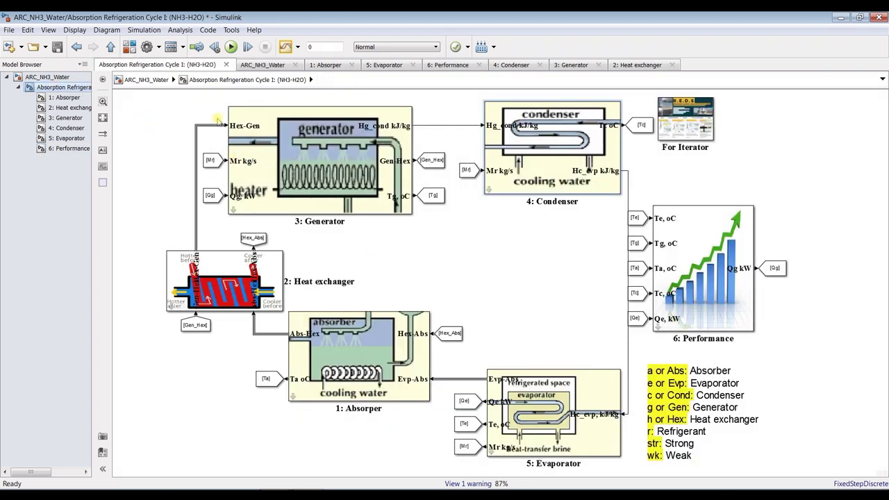
pyautogui.doubleClick(324, 49)
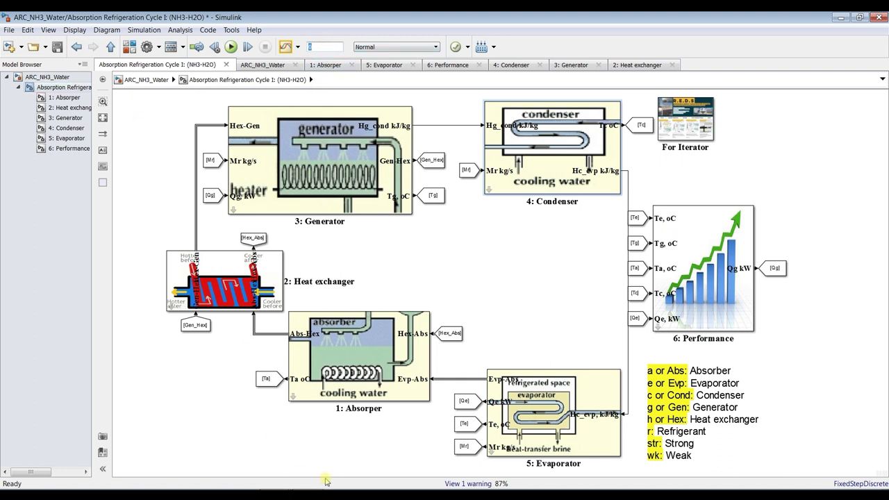
pyautogui.click(248, 458)
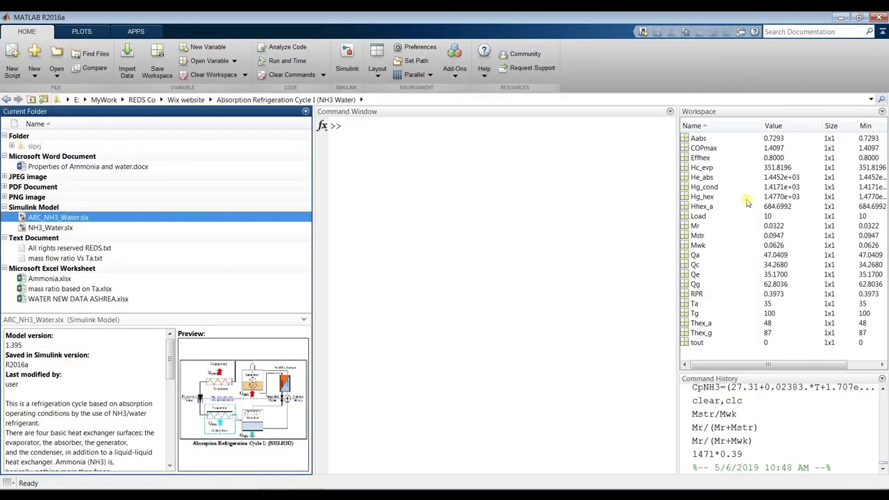
# Display Mr (0.0322) and Mwk (0.0626) in the Command Window.
pyautogui.click(695, 148)
pyautogui.click(696, 158)
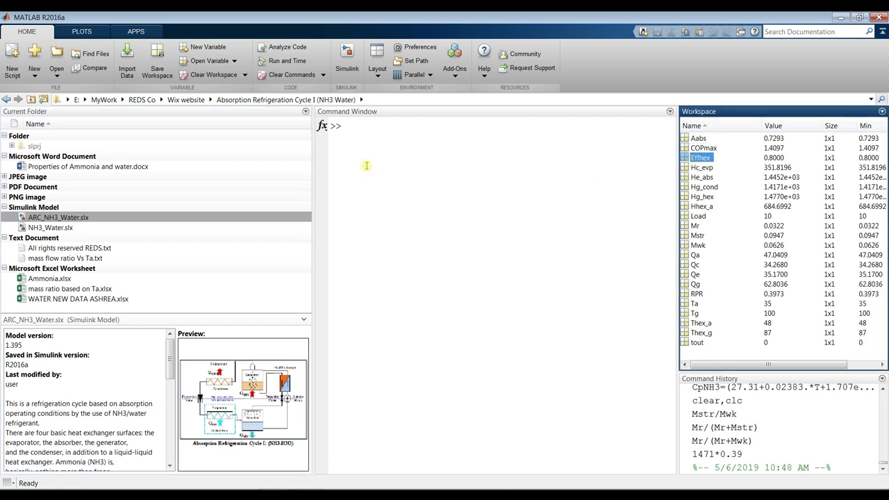
pyautogui.click(363, 136)
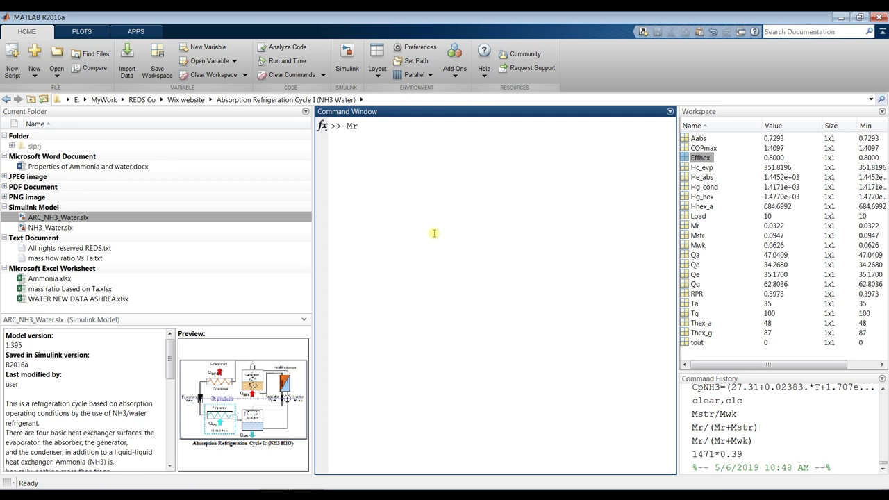
pyautogui.write('Mr')
pyautogui.press('Return')
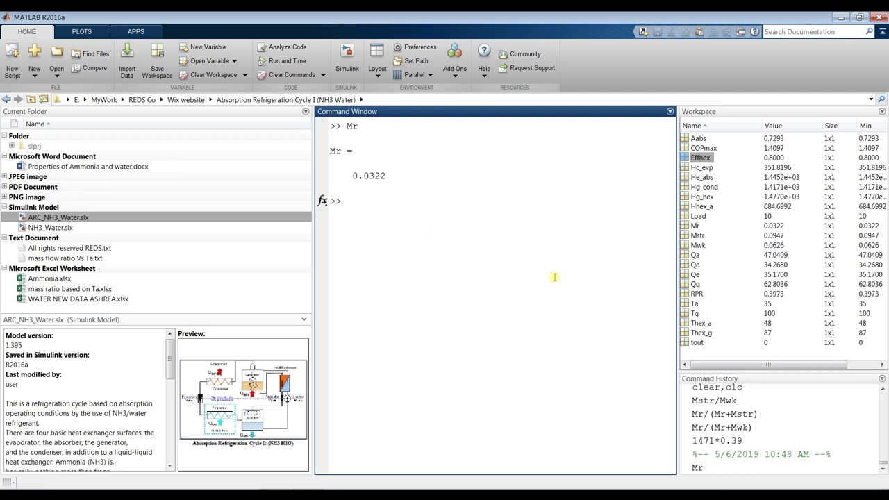
pyautogui.click(696, 246)
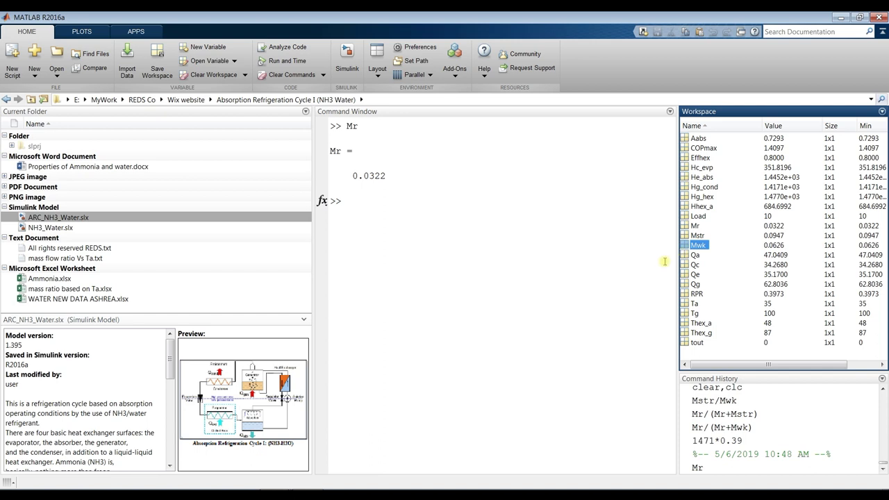
pyautogui.click(474, 221)
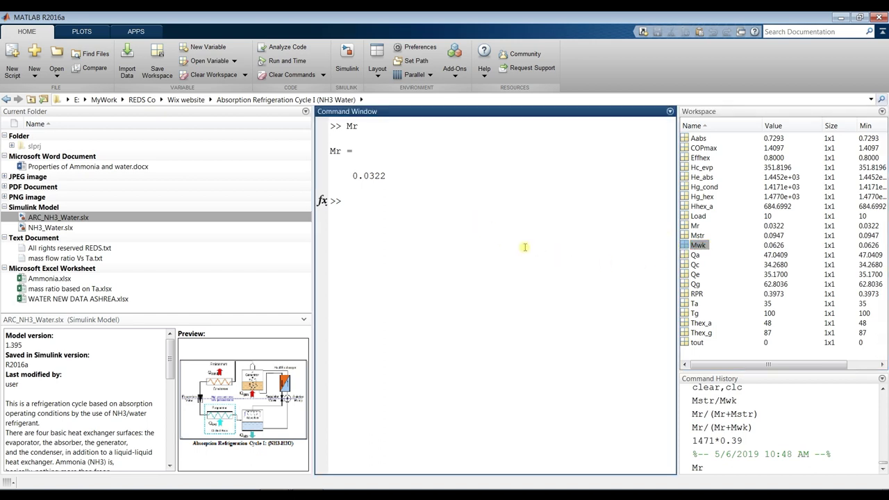
pyautogui.write('Mwk')
pyautogui.press('Return')
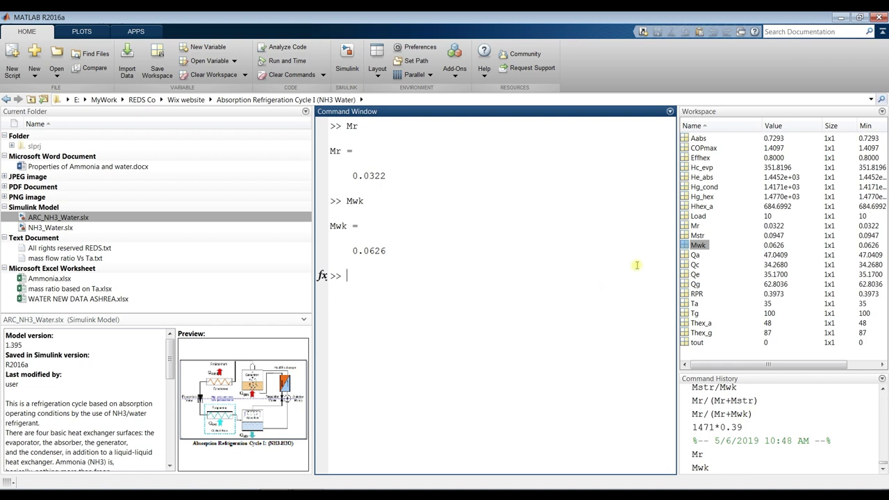
# Display Qa (47.0409) and browse the workspace variables.
pyautogui.click(695, 255)
pyautogui.click(497, 290)
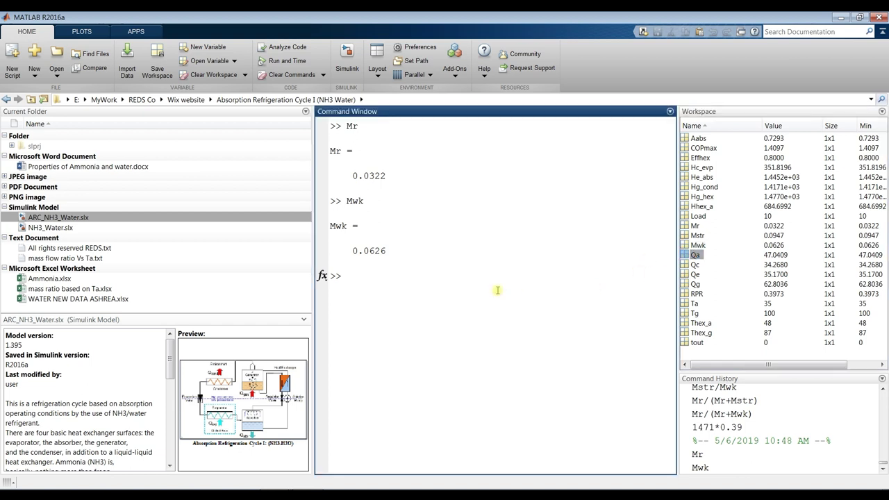
pyautogui.write('Q')
pyautogui.press('Return')
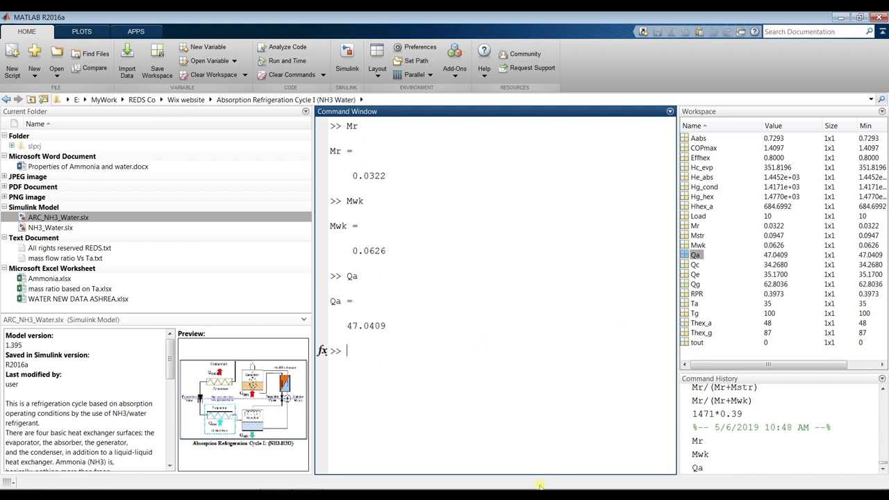
pyautogui.click(686, 139)
pyautogui.click(686, 148)
pyautogui.click(688, 168)
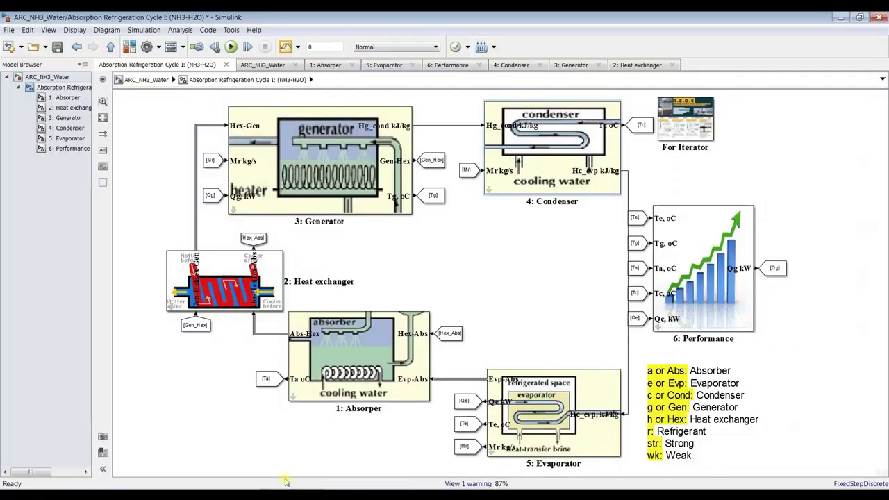
# Save the Absorption Refrigeration Cycle I model and replace the stop time 0 with inf.
pyautogui.click(59, 48)
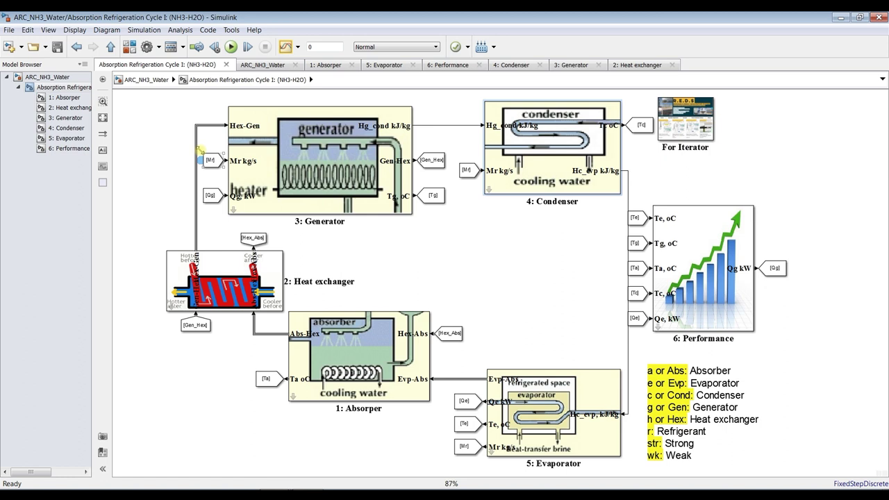
pyautogui.doubleClick(320, 47)
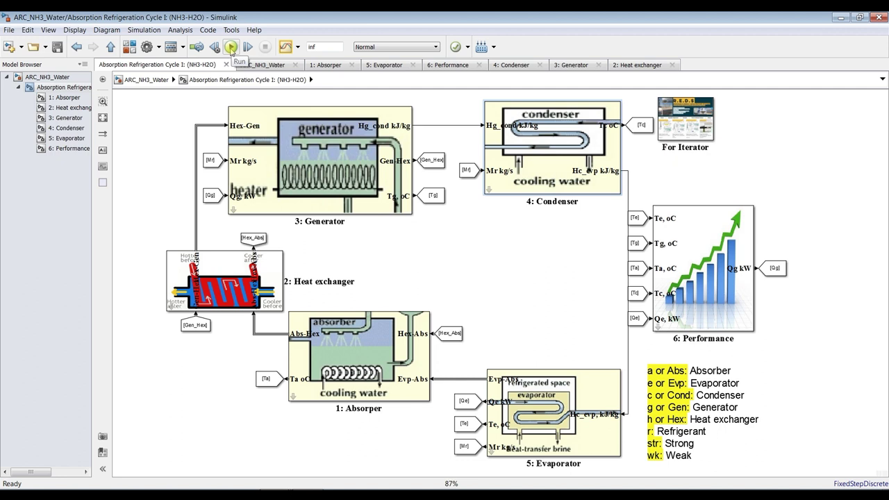
# Run the simulation and raise the 5: Evaporator block's load to about 50.
pyautogui.click(231, 48)
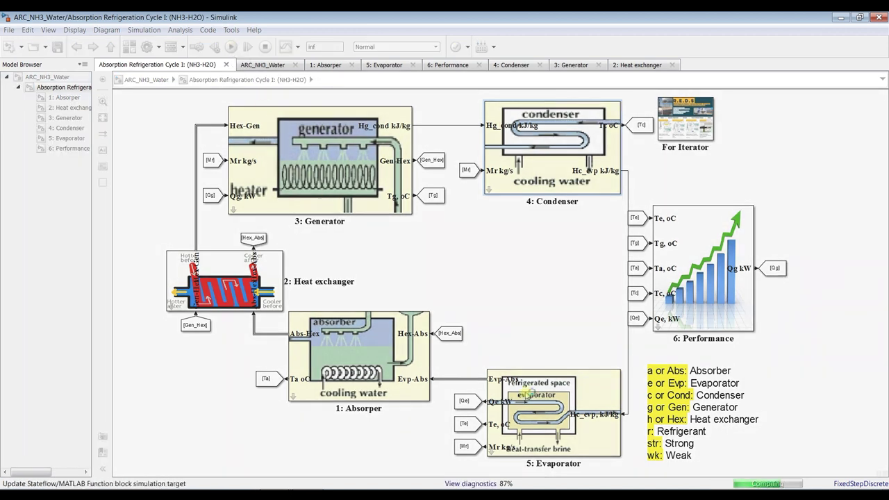
pyautogui.doubleClick(589, 408)
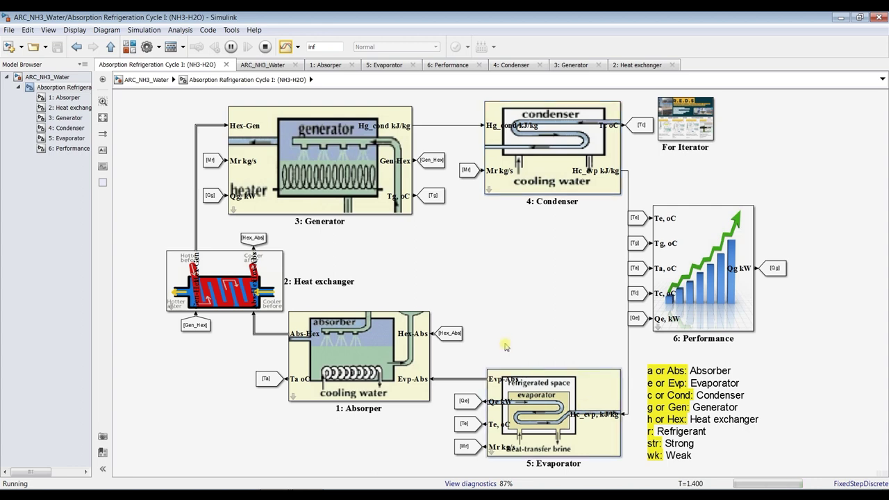
pyautogui.moveTo(513, 254); pyautogui.dragTo(252, 121)
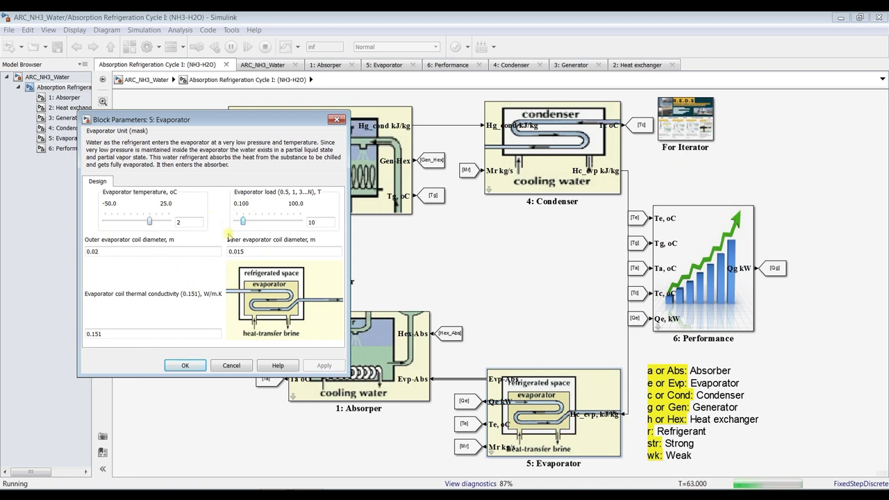
pyautogui.press('Right')
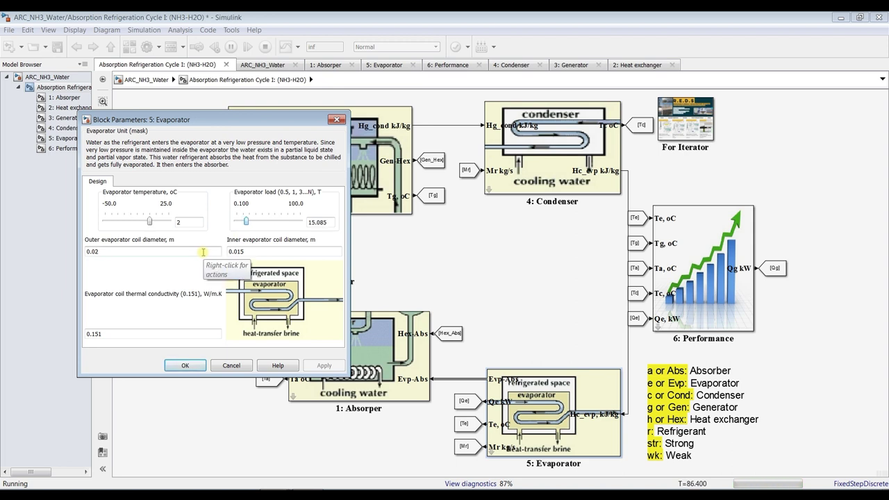
pyautogui.press('Right')
pyautogui.press('Right')
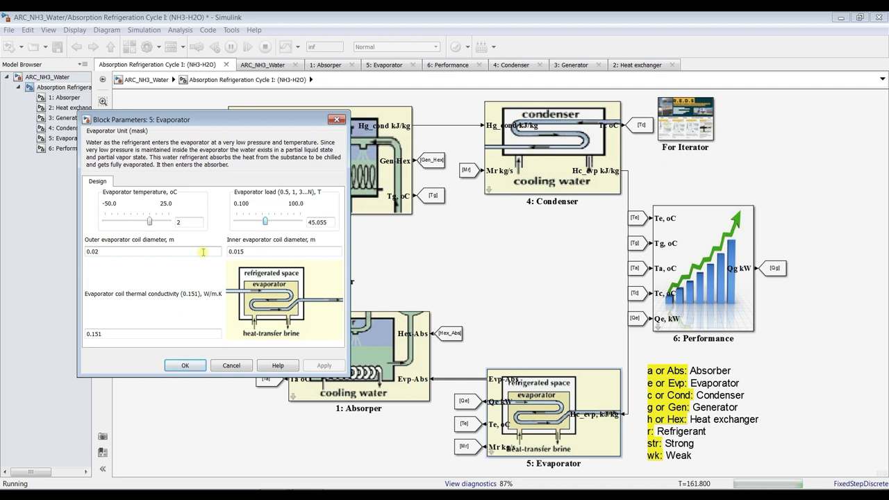
pyautogui.press('Right')
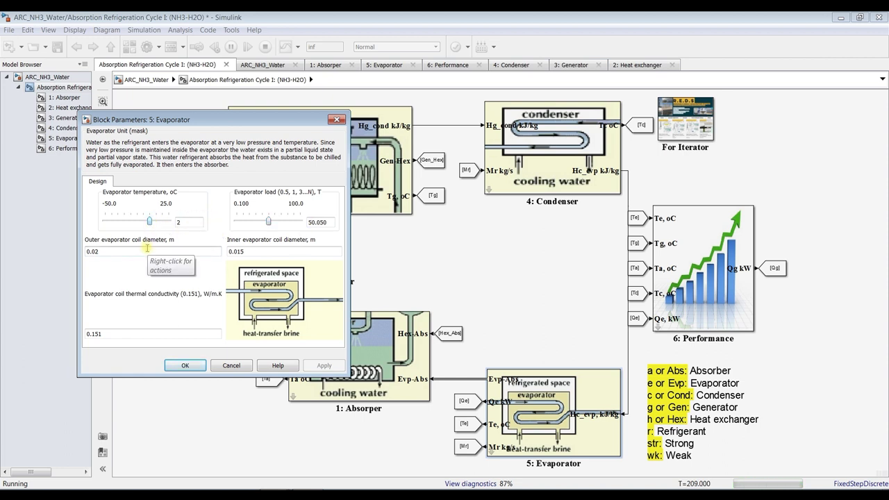
# Raise the evaporator temperature to 10 °C and confirm the Evaporator settings.
pyautogui.press('Right')
pyautogui.press('Right')
pyautogui.press('Right')
pyautogui.press('Right')
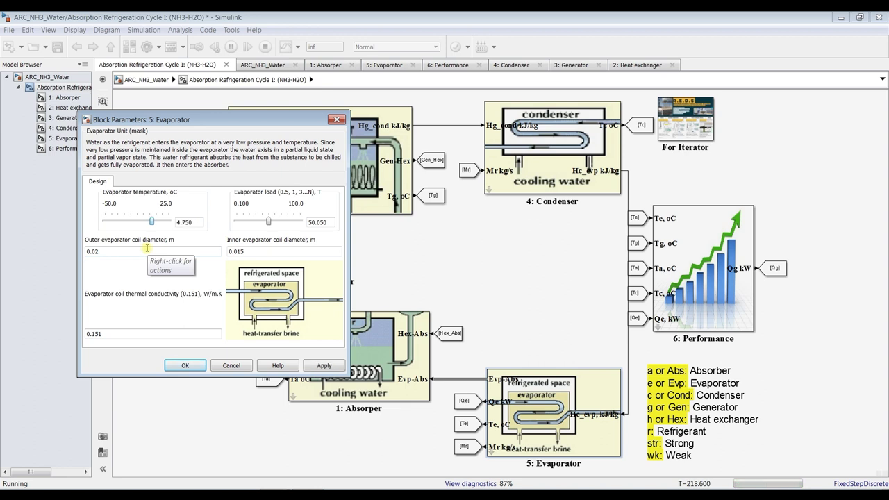
pyautogui.press('Right')
pyautogui.press('Right')
pyautogui.press('Right')
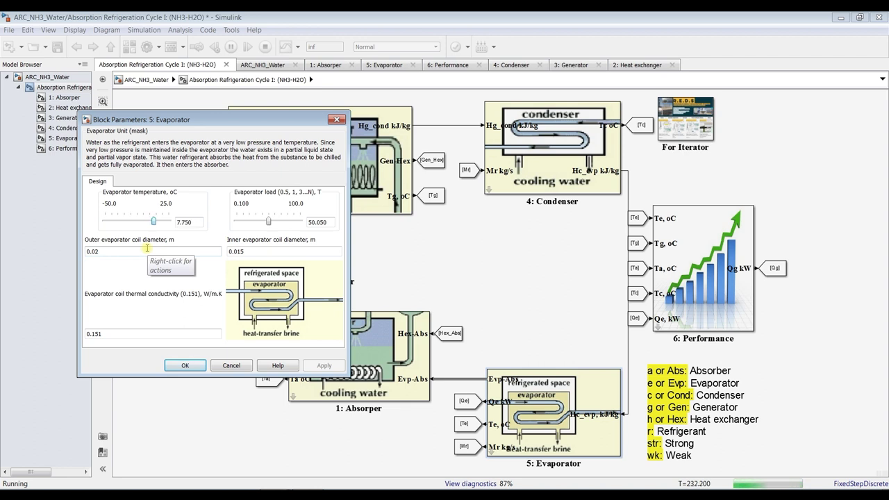
pyautogui.press('Right')
pyautogui.press('Right')
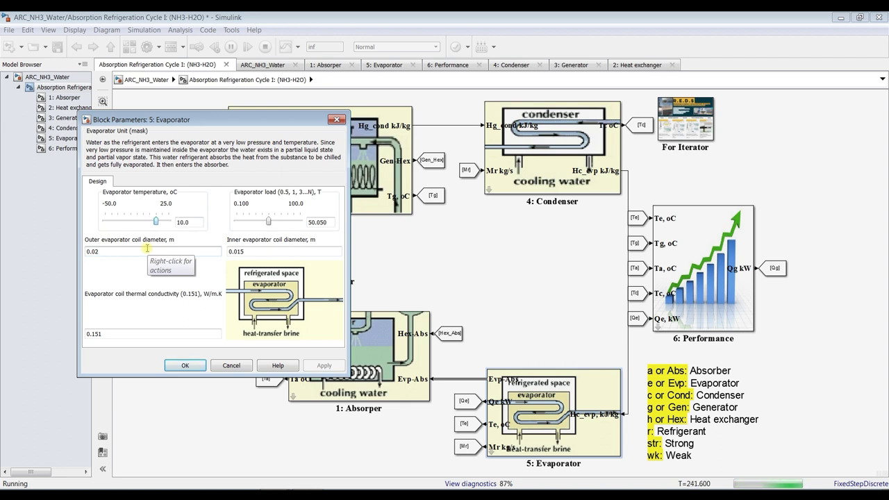
pyautogui.click(185, 365)
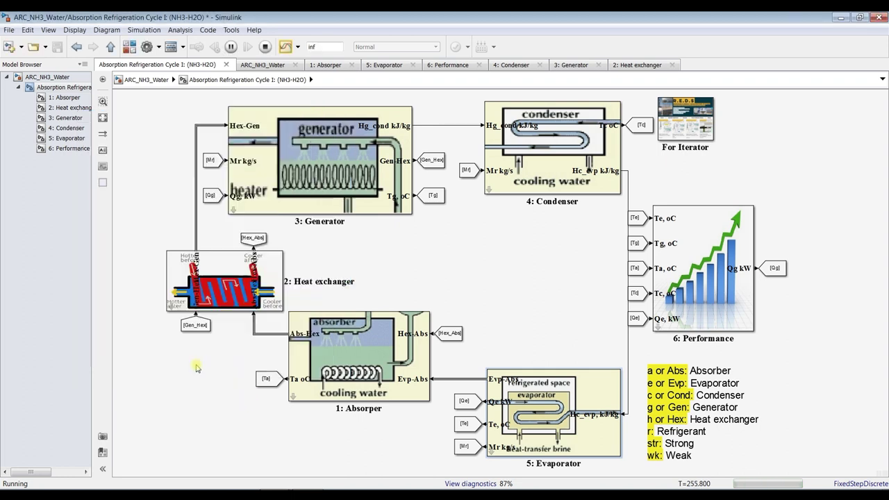
# Leave the absorber unchanged and raise the condenser temperature to 36.7 °C.
pyautogui.doubleClick(360, 355)
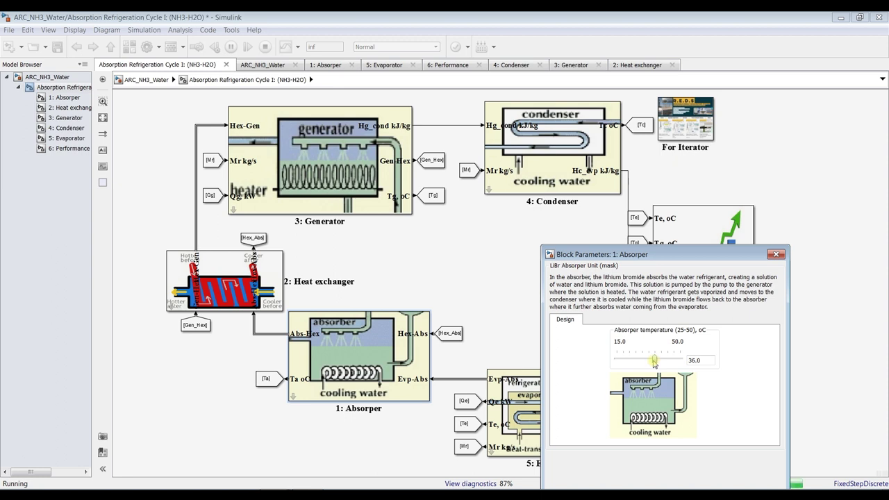
pyautogui.press('Escape')
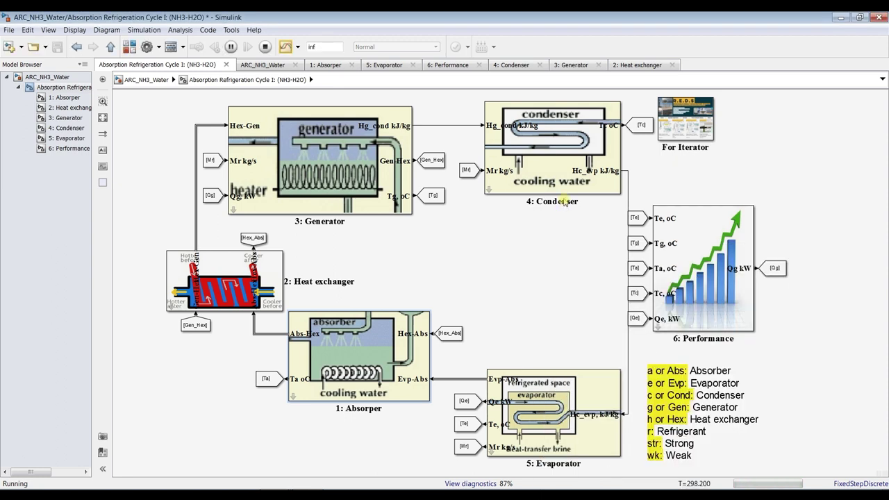
pyautogui.doubleClick(557, 173)
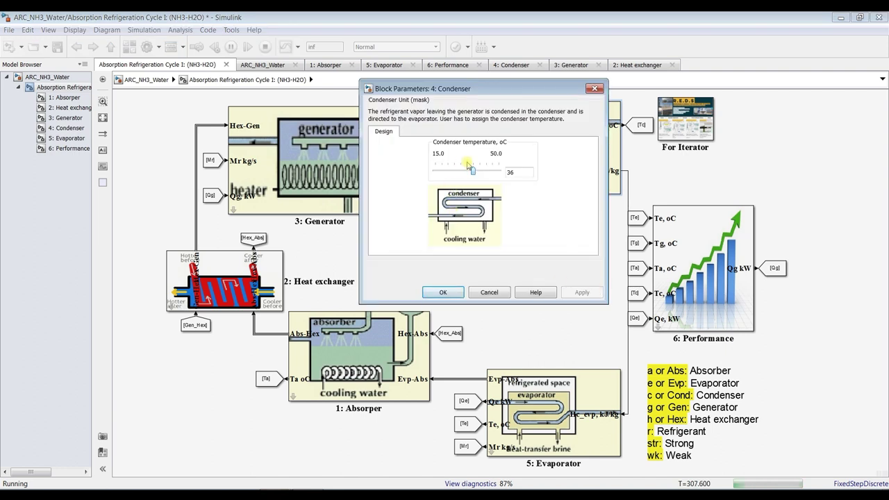
pyautogui.moveTo(473, 173); pyautogui.dragTo(475, 174)
pyautogui.press('Return')
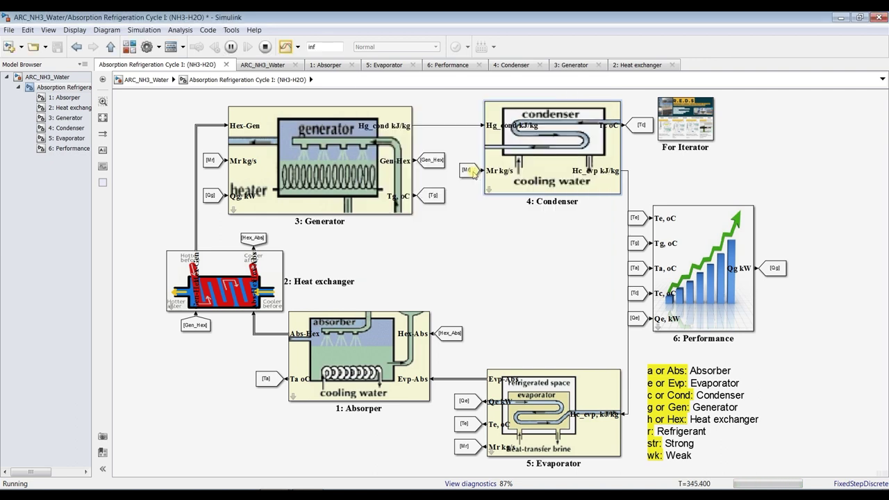
# Raise the generator temperature to 103 °C.
pyautogui.doubleClick(354, 148)
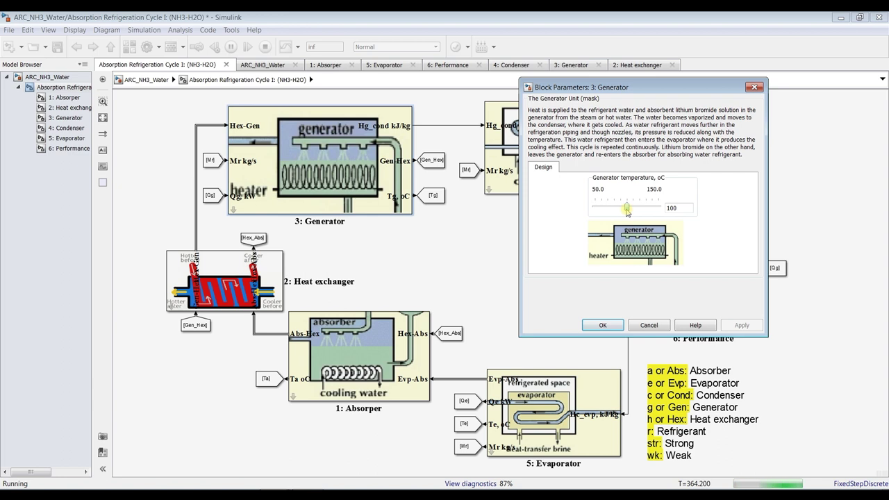
pyautogui.moveTo(627, 210); pyautogui.dragTo(629, 212)
pyautogui.click(602, 326)
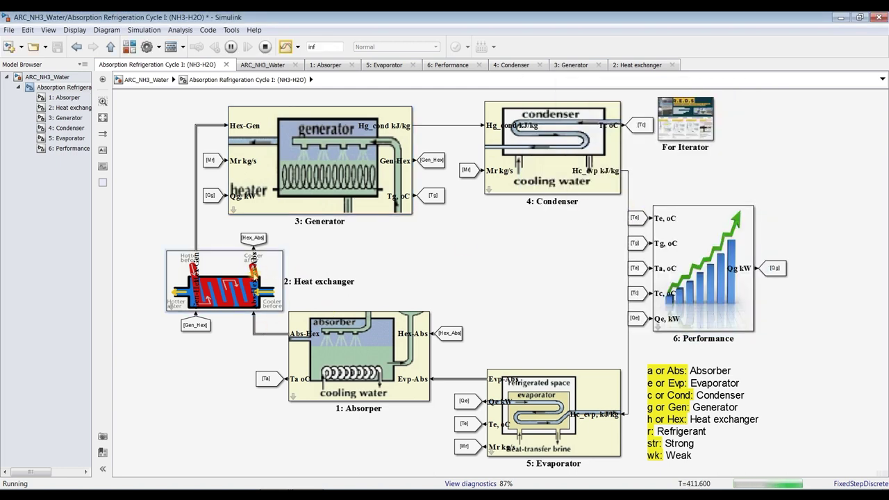
# Raise the heat-exchanger effectiveness slightly, to about 0.84.
pyautogui.doubleClick(253, 274)
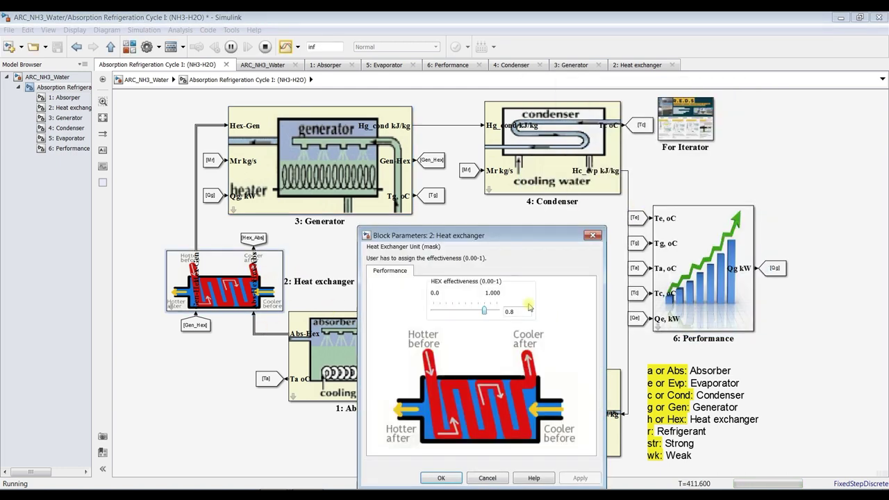
pyautogui.click(484, 314)
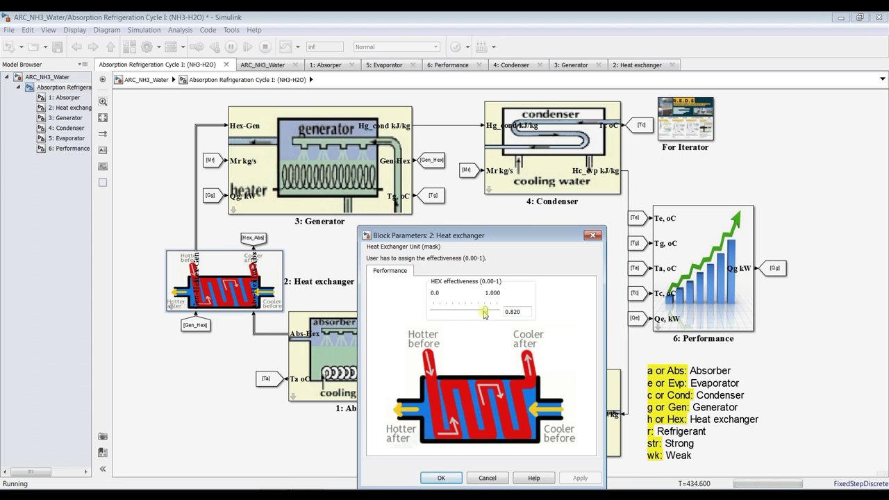
pyautogui.click(484, 314)
pyautogui.press('Return')
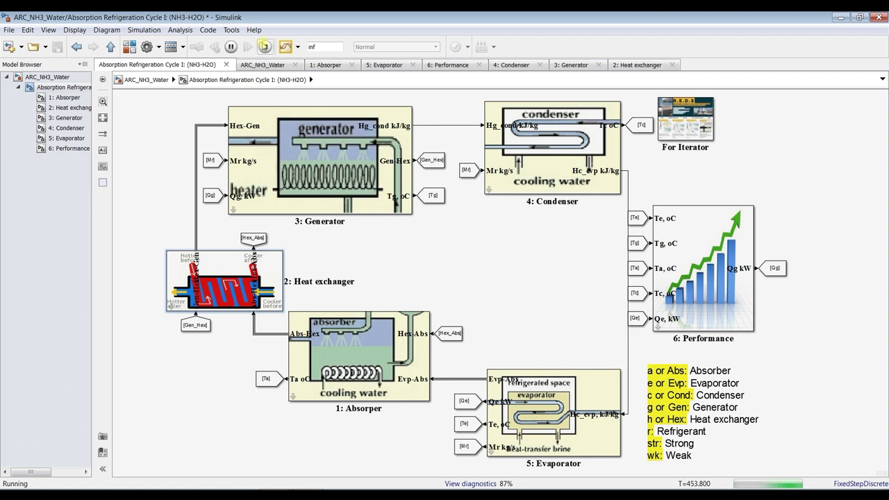
# Stop the simulation, save the model, and review Run 2's signals in the maximized Data Inspector.
pyautogui.click(264, 46)
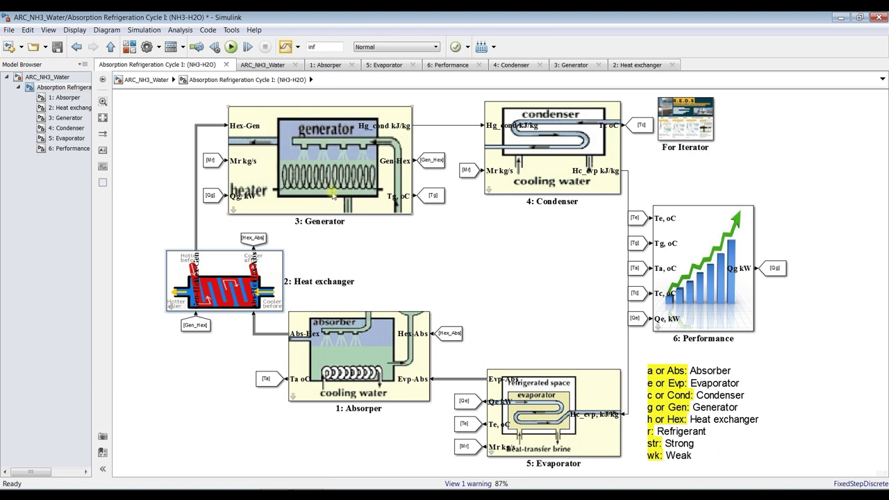
pyautogui.click(57, 48)
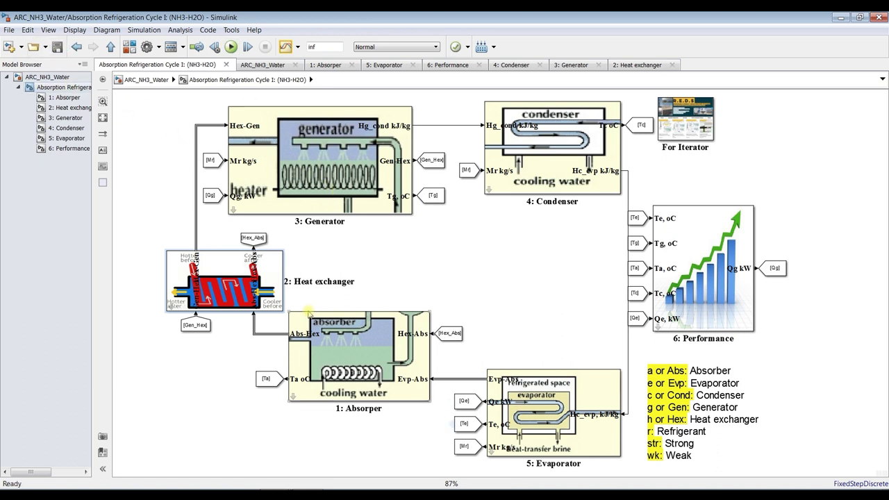
pyautogui.click(286, 48)
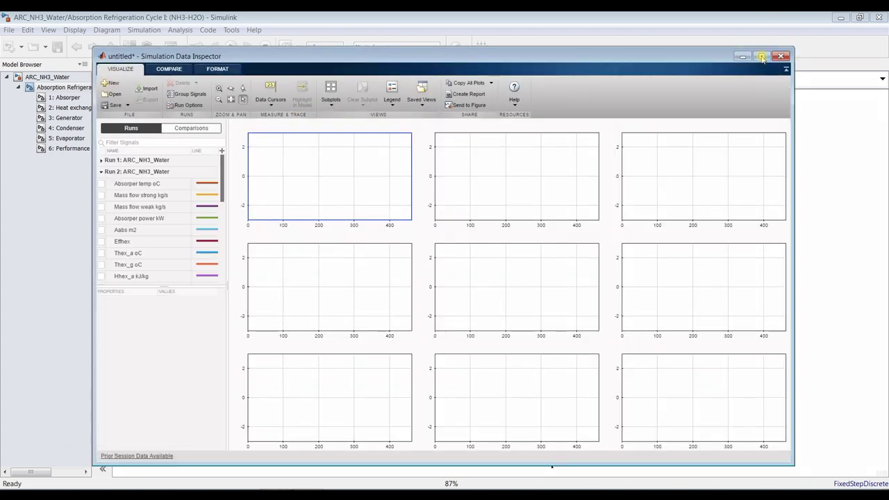
pyautogui.click(762, 57)
pyautogui.moveTo(64, 280); pyautogui.dragTo(65, 466)
pyautogui.scroll(-1, 78, 242)
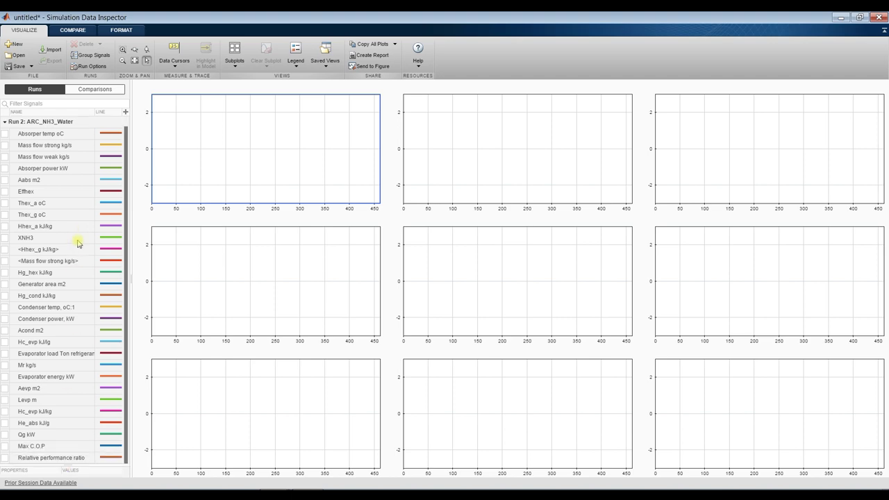
pyautogui.click(840, 17)
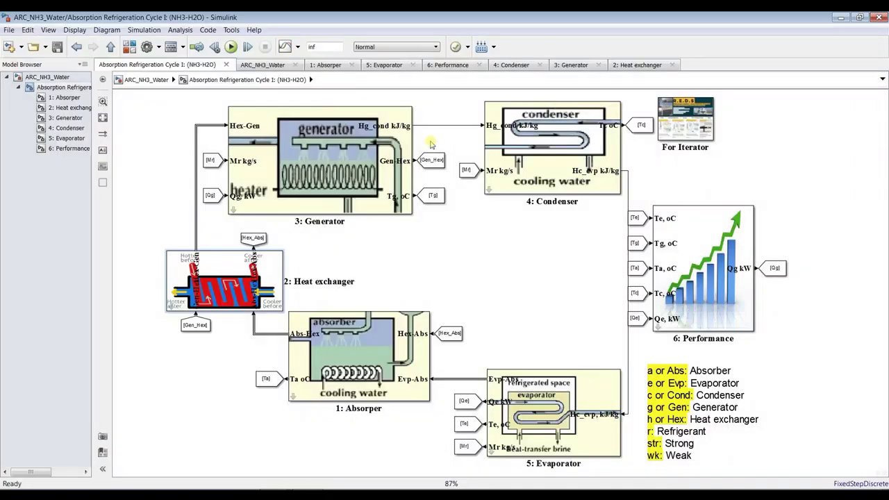
# In the Absorber subsystem, stream the Mstr signal line to the Data Inspector.
pyautogui.click(64, 98)
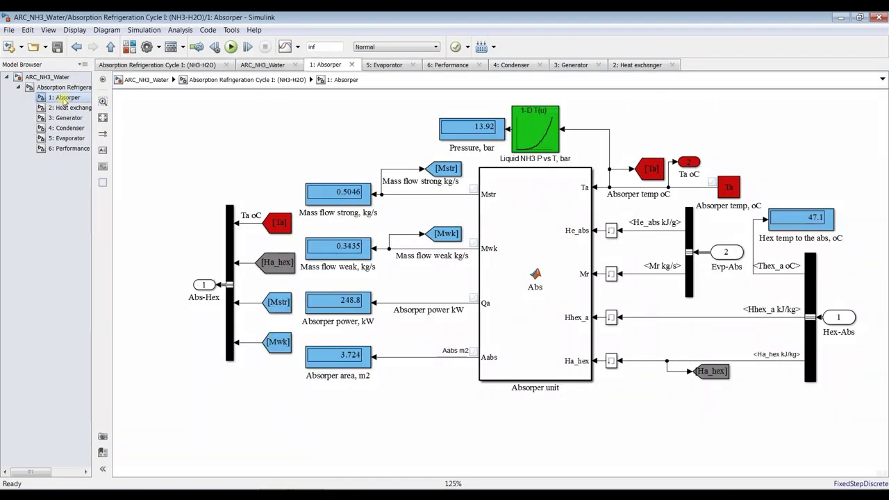
pyautogui.scroll(8, 473, 200)
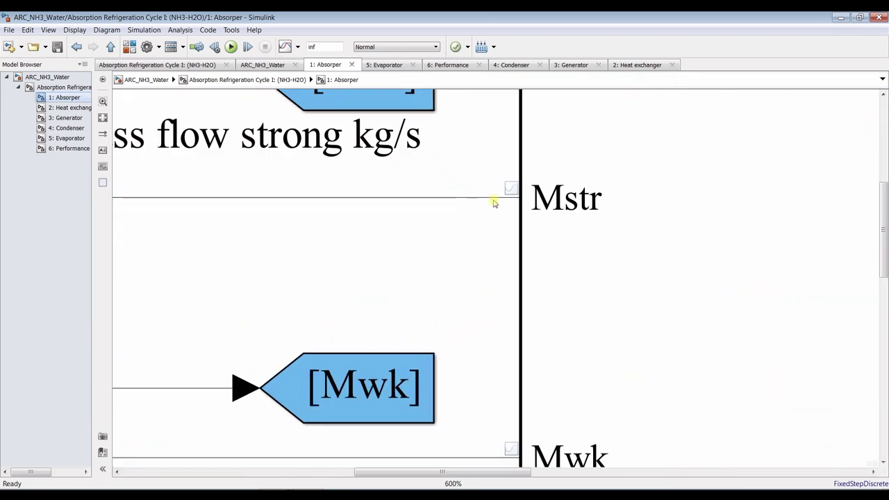
pyautogui.click(477, 200)
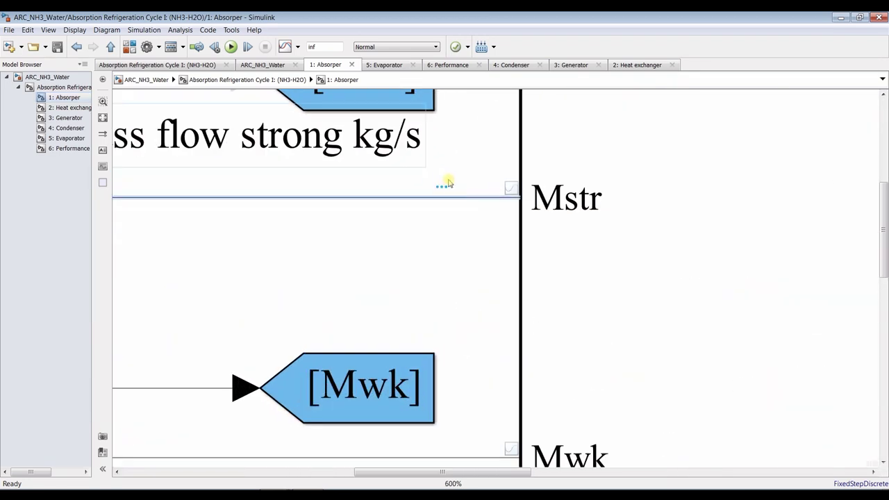
pyautogui.moveTo(448, 182)
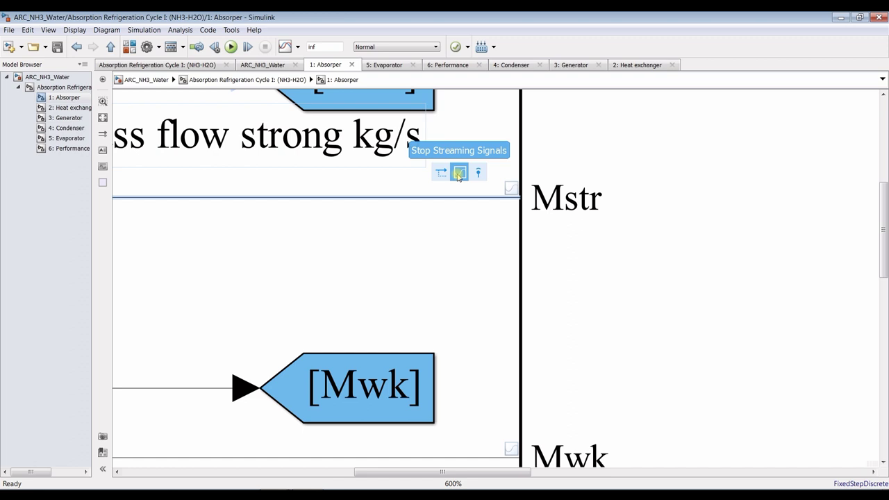
pyautogui.click(459, 173)
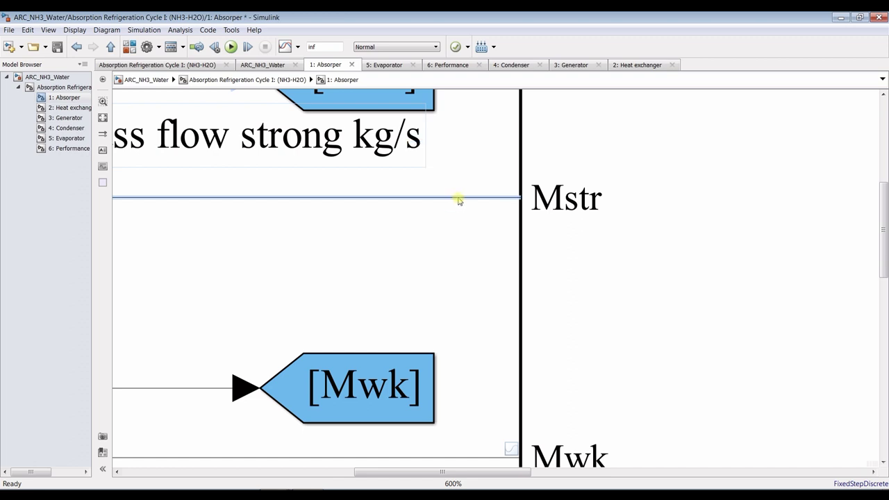
pyautogui.moveTo(450, 178)
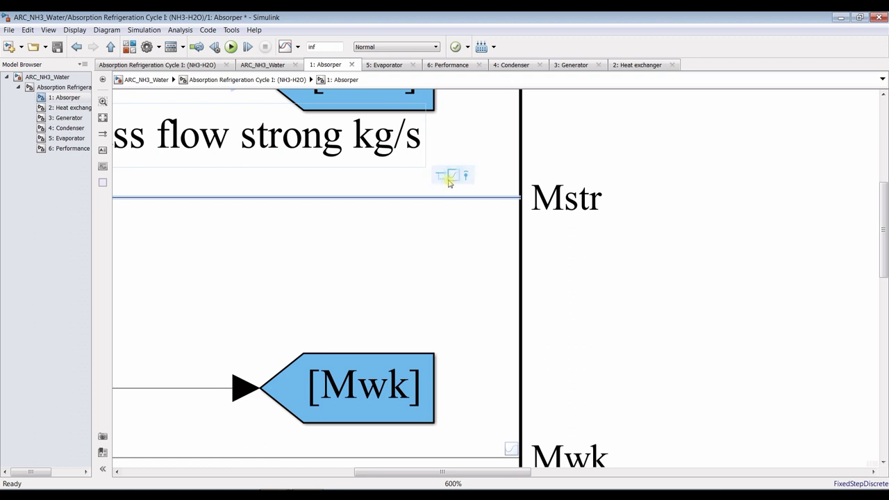
pyautogui.click(458, 172)
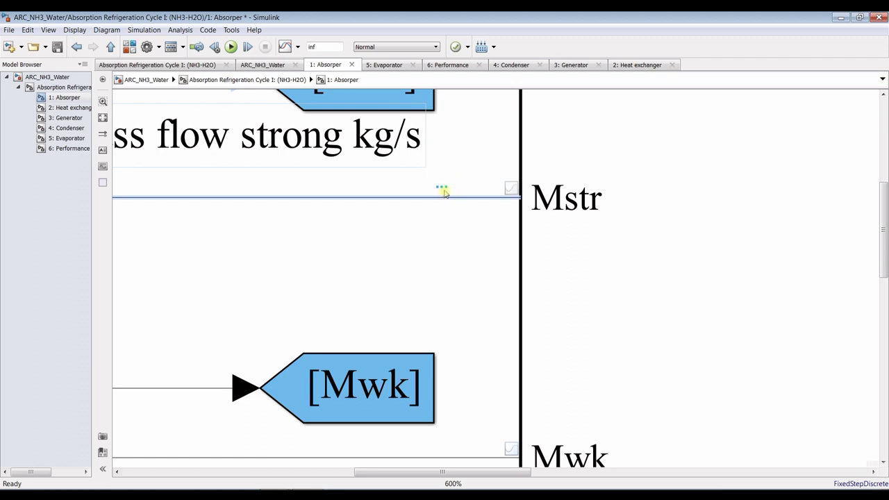
pyautogui.click(458, 173)
pyautogui.click(298, 46)
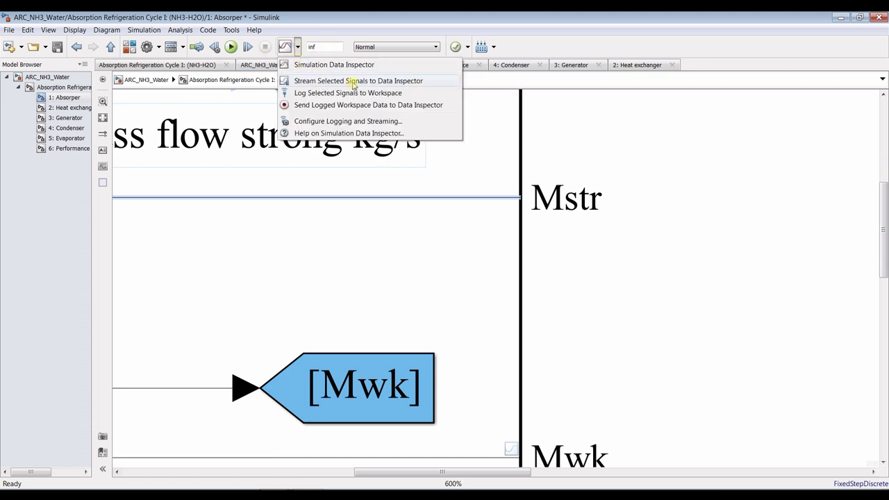
pyautogui.click(374, 82)
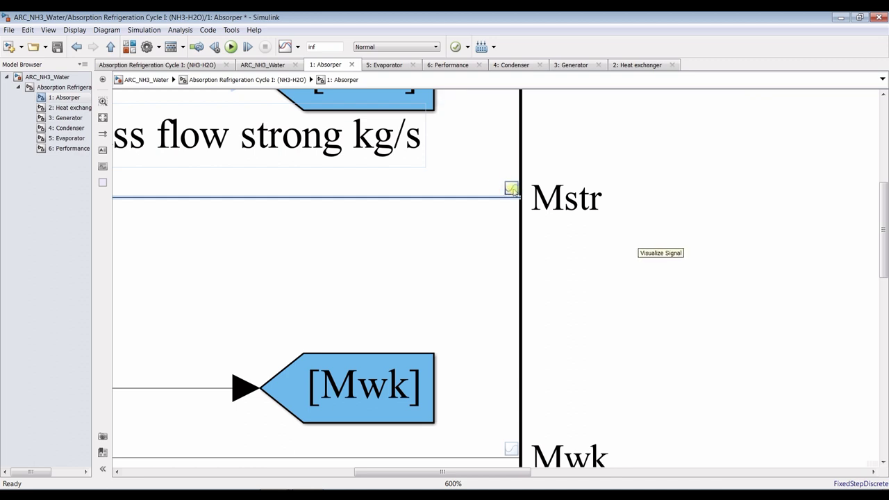
# Stream the He_abs, Mr, Hhex_a and Ha_hex input lines to the Data Inspector.
pyautogui.scroll(-5, 511, 190)
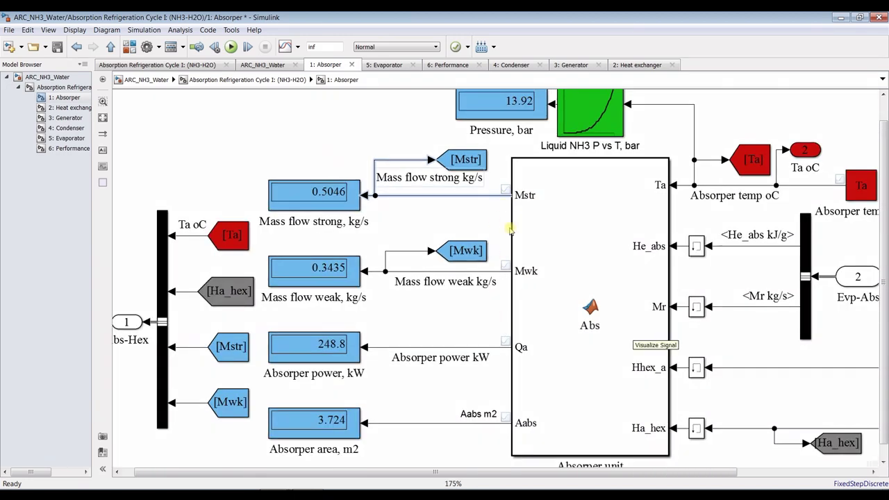
pyautogui.moveTo(748, 214); pyautogui.dragTo(752, 435)
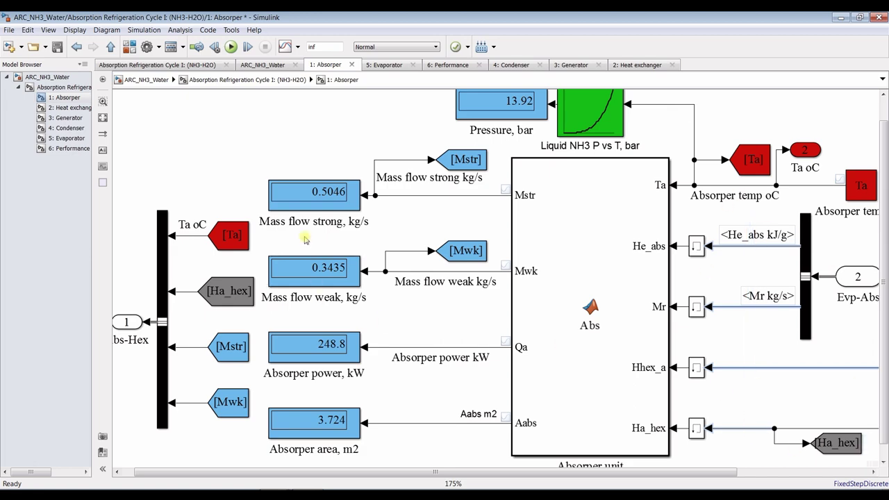
pyautogui.scroll(2, 270, 171)
pyautogui.scroll(-1, 417, 209)
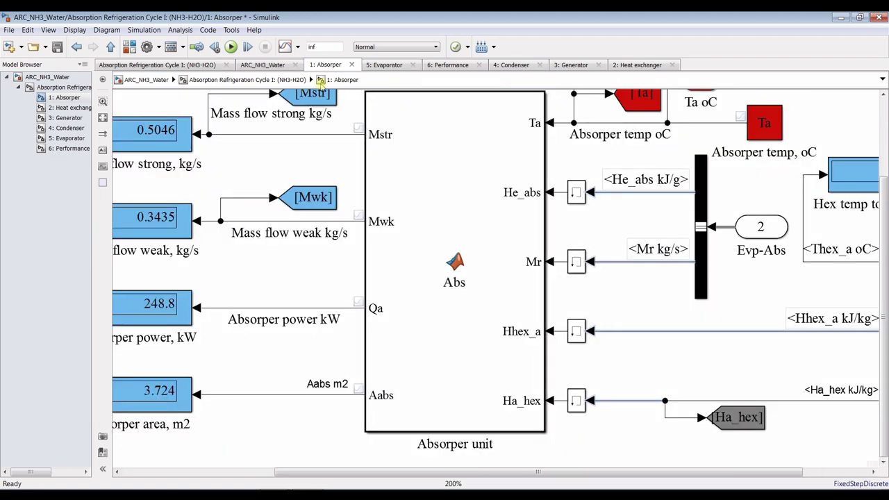
pyautogui.click(297, 47)
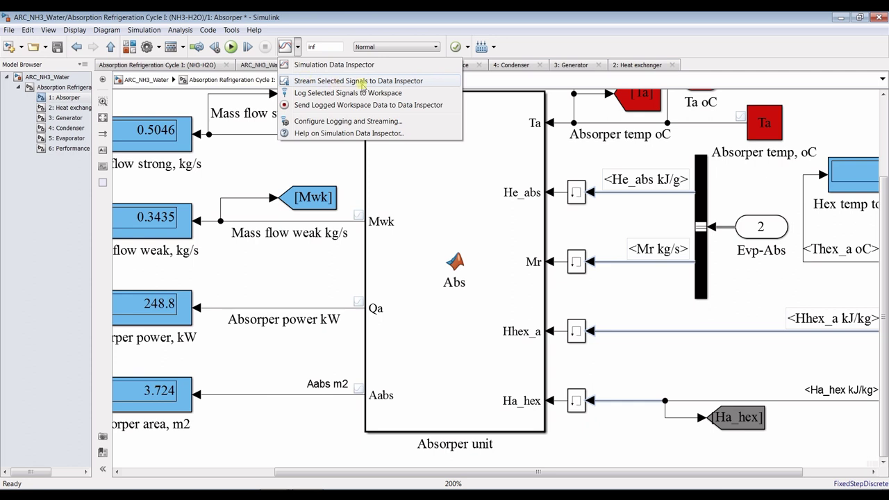
pyautogui.click(351, 81)
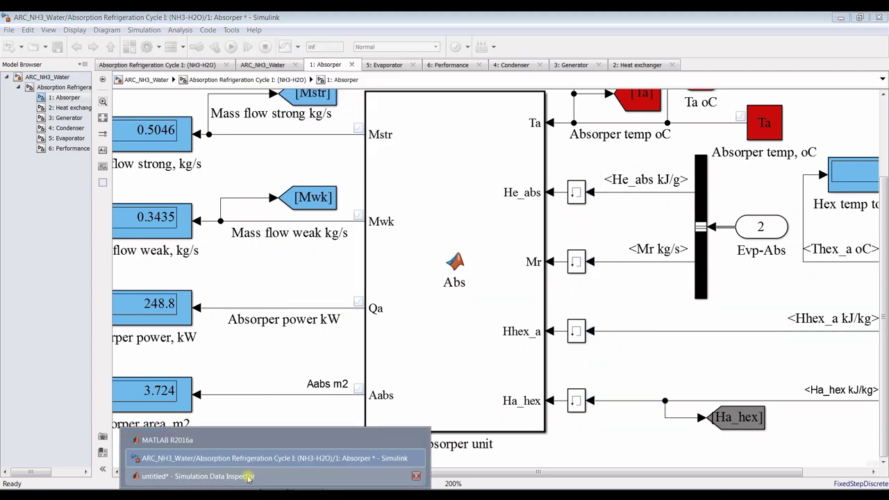
# Switch the Data Inspector to a 3x4 twelve-subplot layout.
pyautogui.click(248, 479)
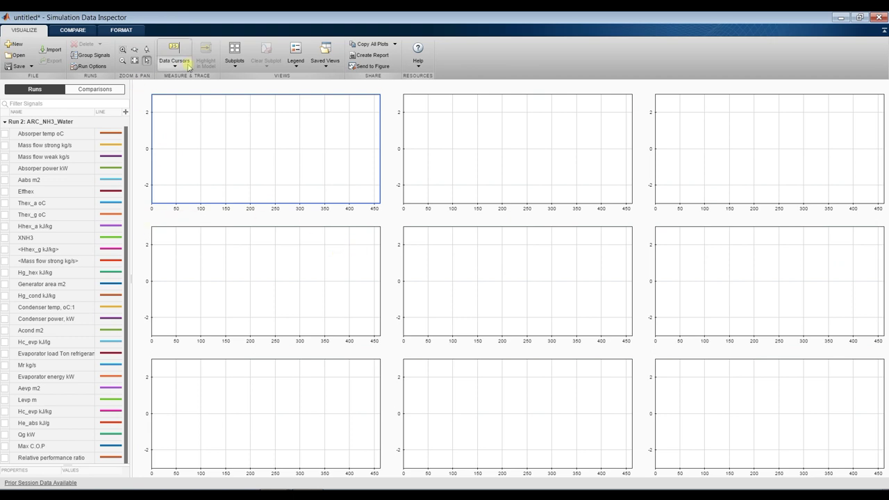
pyautogui.click(235, 55)
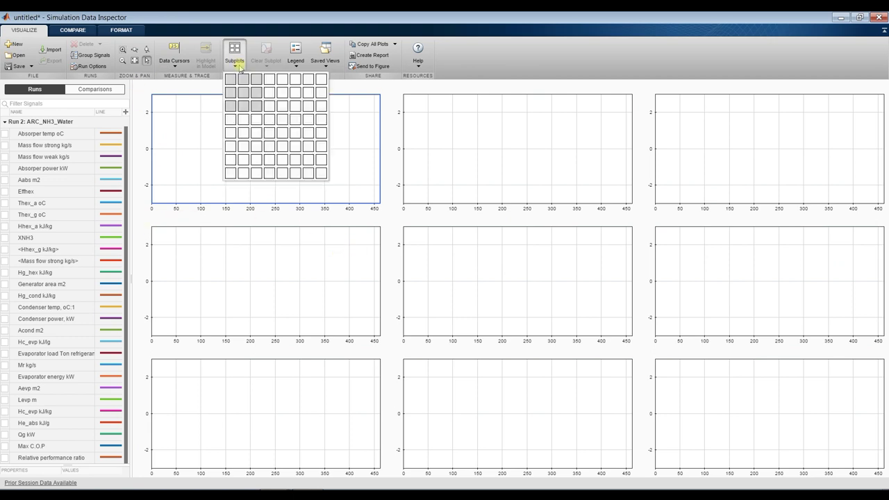
pyautogui.click(270, 108)
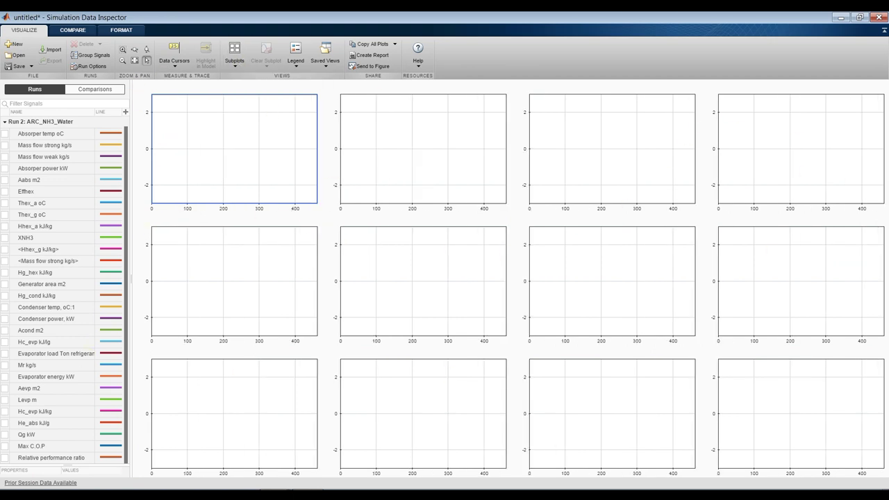
# Plot Absorber temp oC, Mass flow strong kg/s, and Mass flow weak with <Mass flow strong> in subplots 1–3.
pyautogui.click(5, 133)
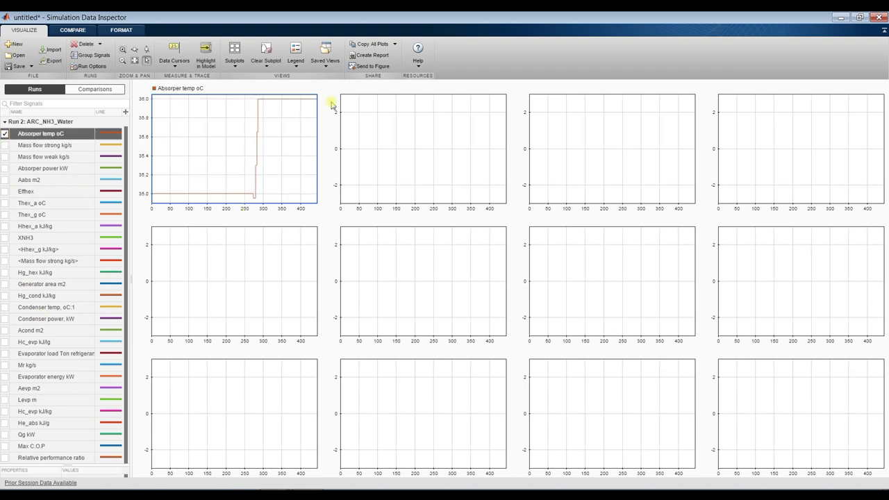
pyautogui.click(408, 161)
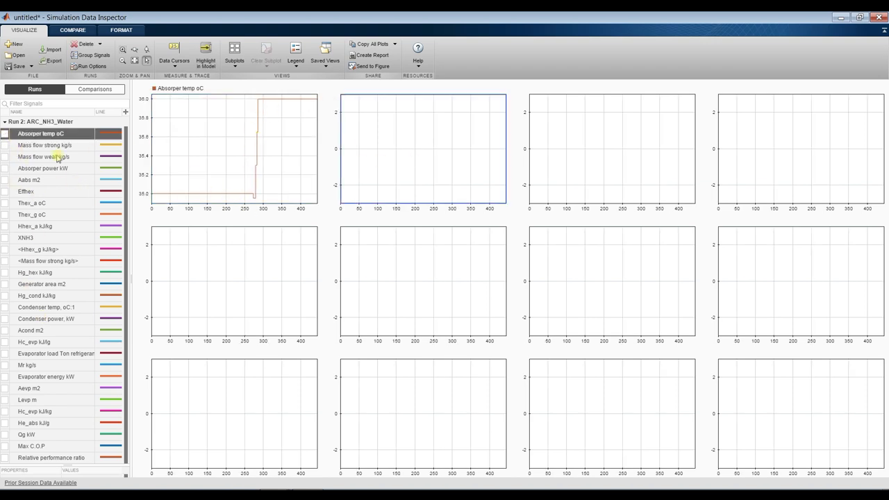
pyautogui.click(5, 145)
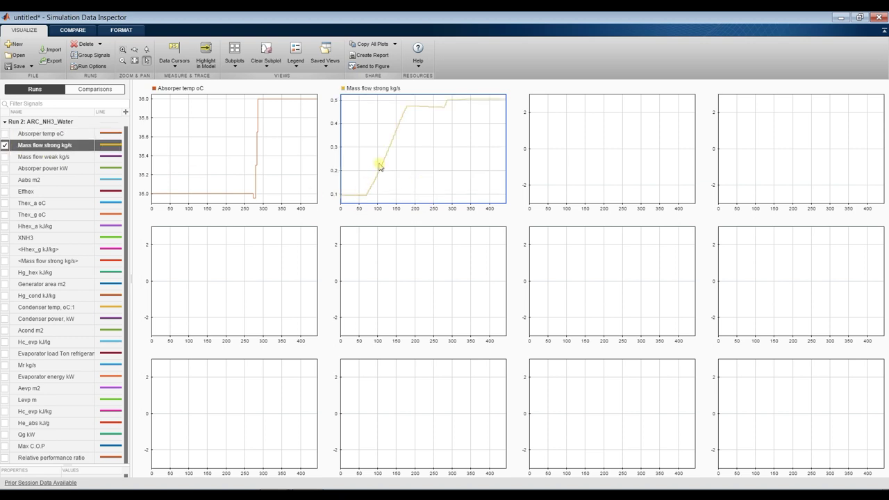
pyautogui.click(539, 125)
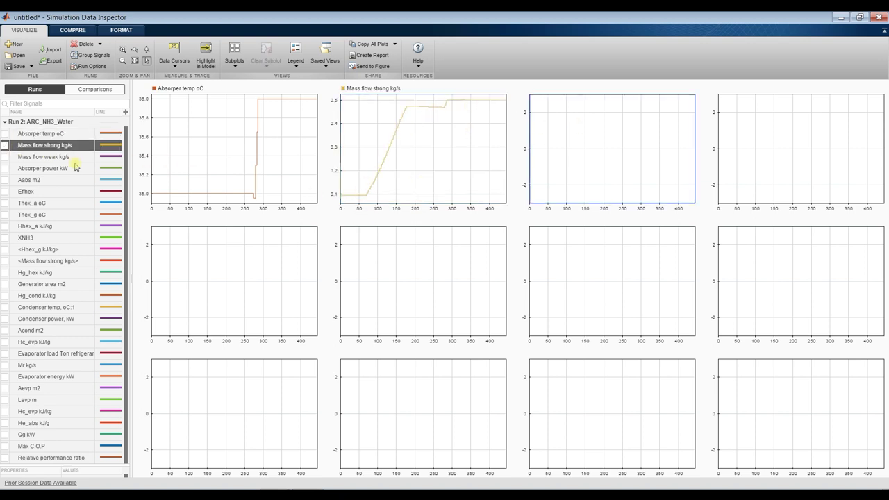
pyautogui.click(5, 157)
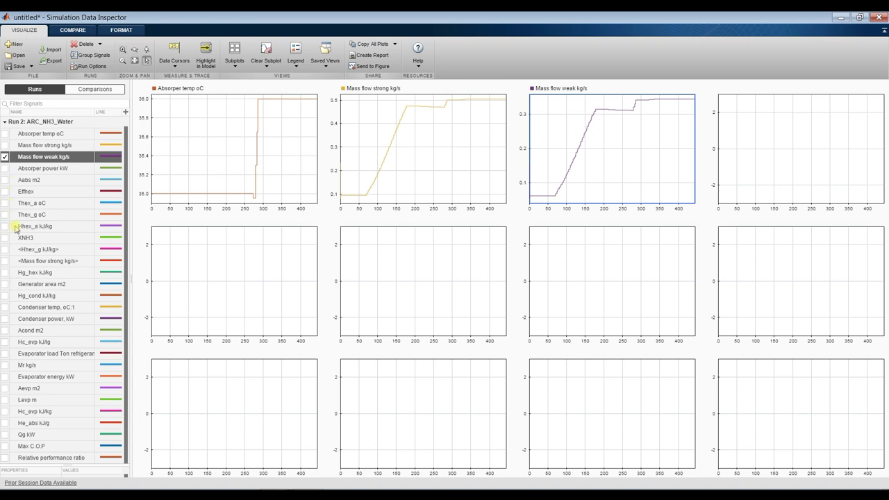
pyautogui.click(5, 261)
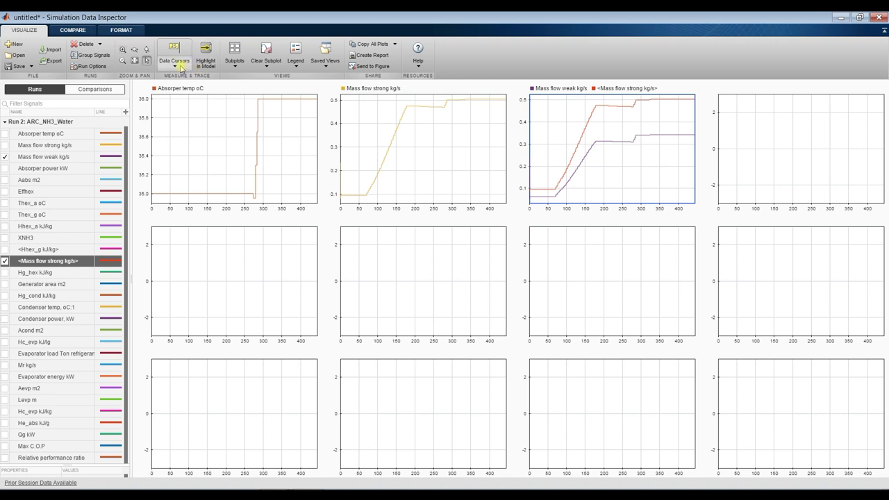
pyautogui.click(175, 66)
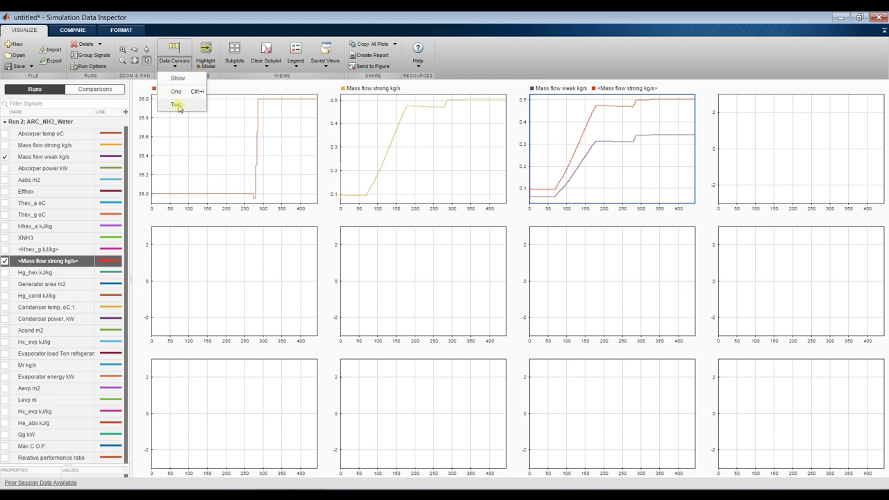
pyautogui.click(176, 105)
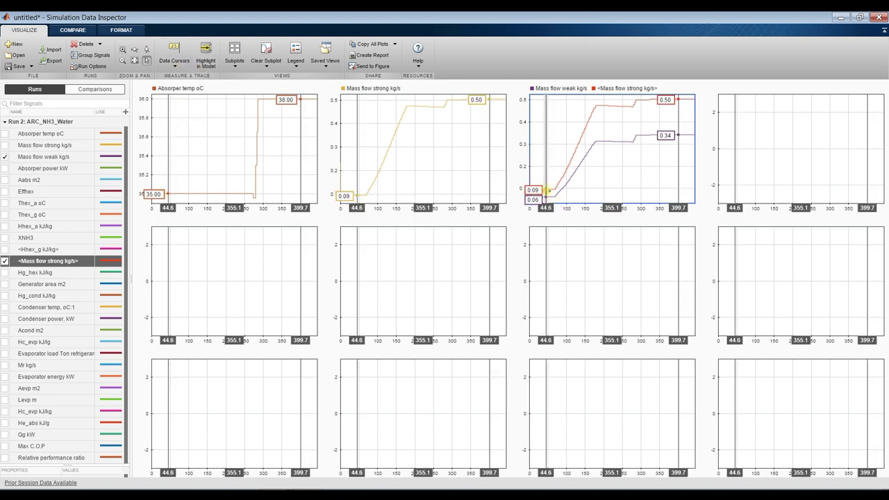
pyautogui.moveTo(546, 182); pyautogui.dragTo(593, 182)
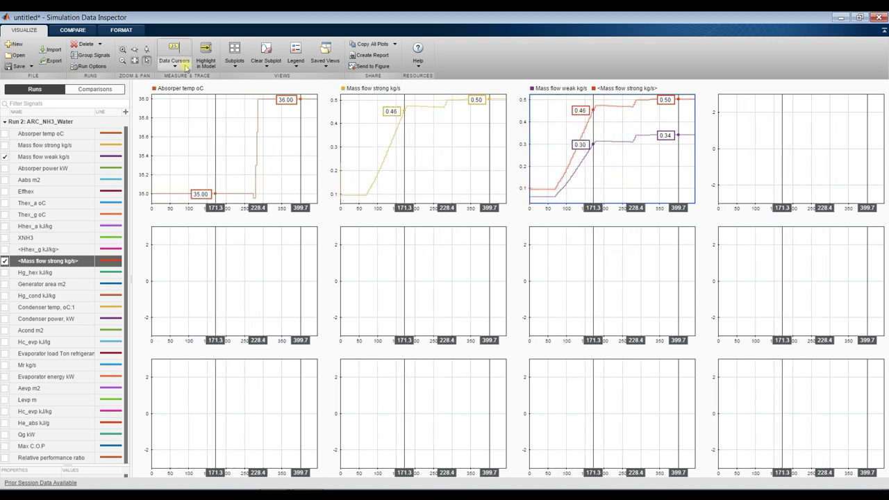
pyautogui.click(175, 67)
pyautogui.click(178, 93)
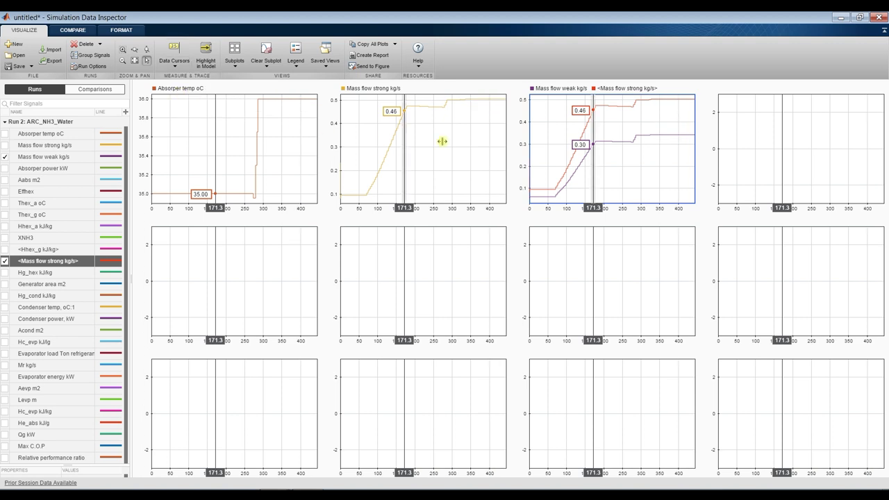
pyautogui.moveTo(594, 125); pyautogui.dragTo(626, 129)
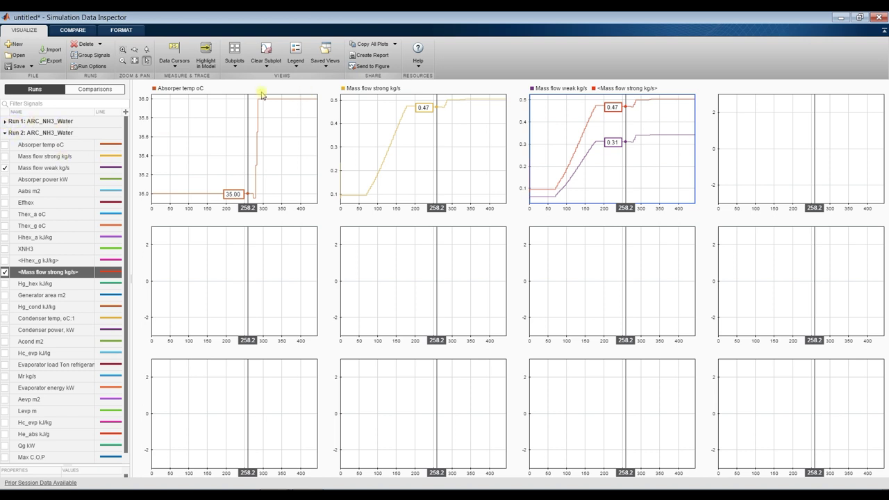
pyautogui.click(173, 67)
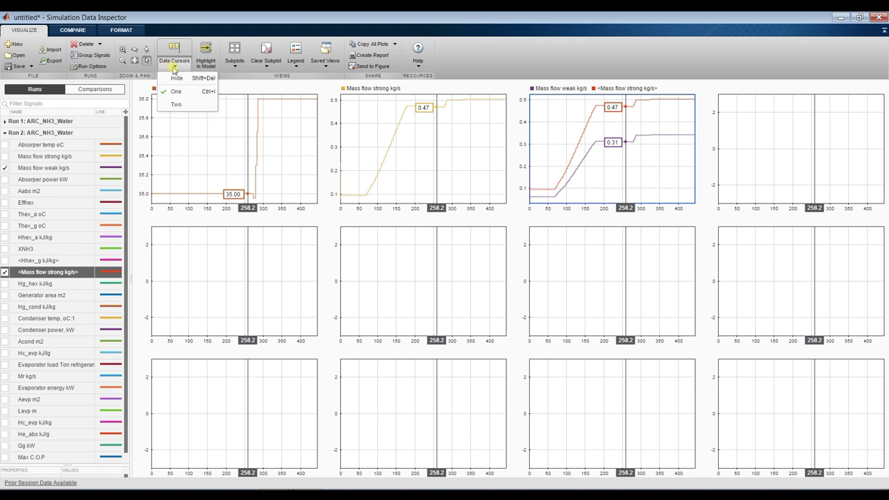
pyautogui.click(176, 78)
pyautogui.click(766, 123)
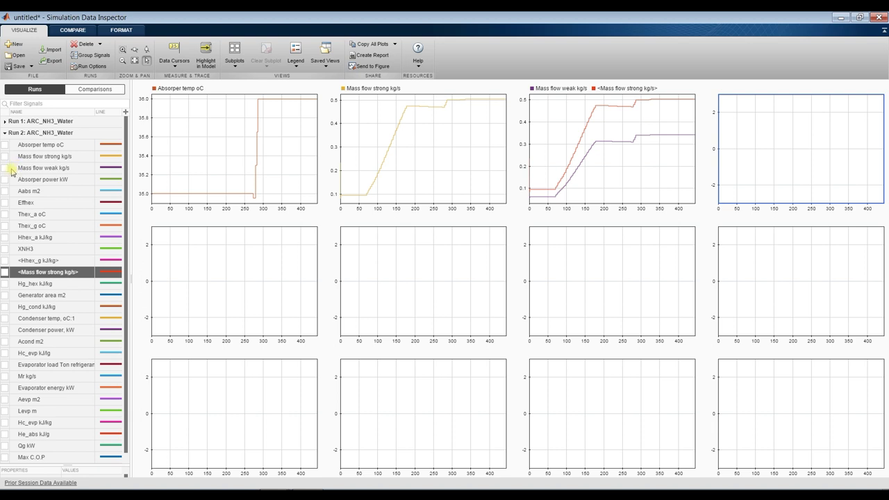
# In subplot 3, replace <Mass flow strong kg/s> with Mass flow strong kg/s.
pyautogui.click(612, 169)
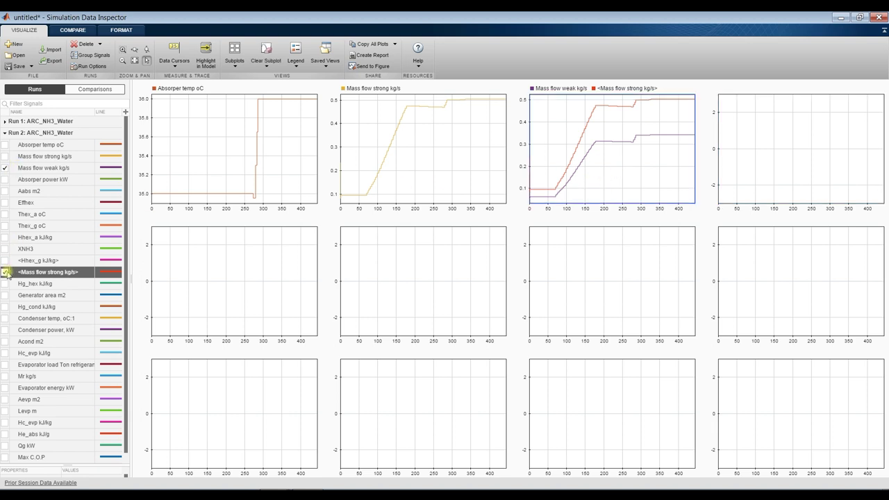
pyautogui.click(5, 272)
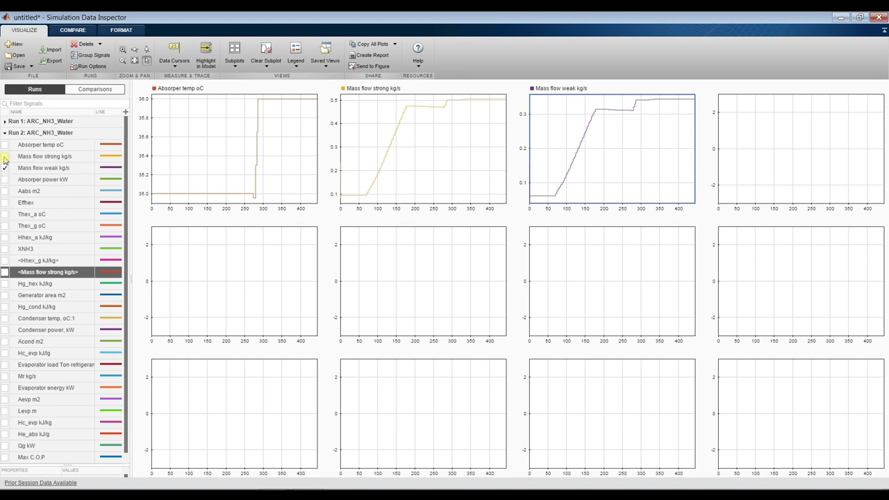
pyautogui.click(5, 156)
# Overlay Absorper power, Condenser power, Evaporator energy and Qg kW in subplot 4.
pyautogui.click(772, 132)
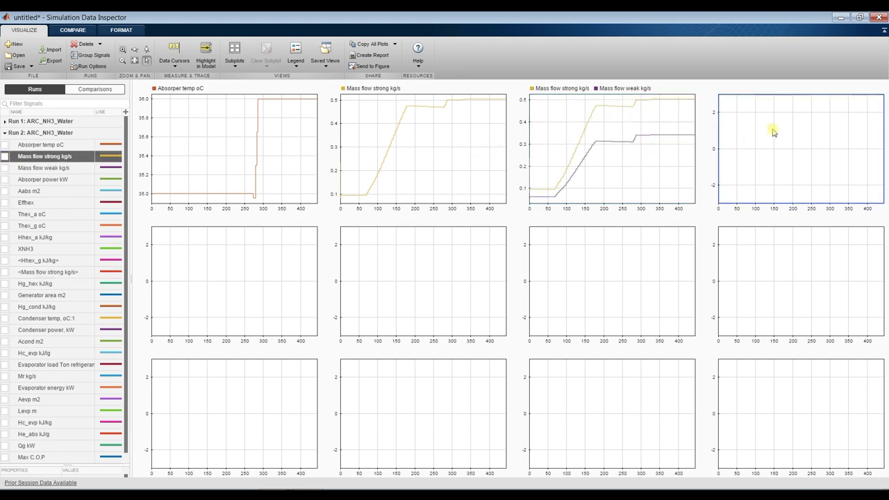
pyautogui.click(5, 180)
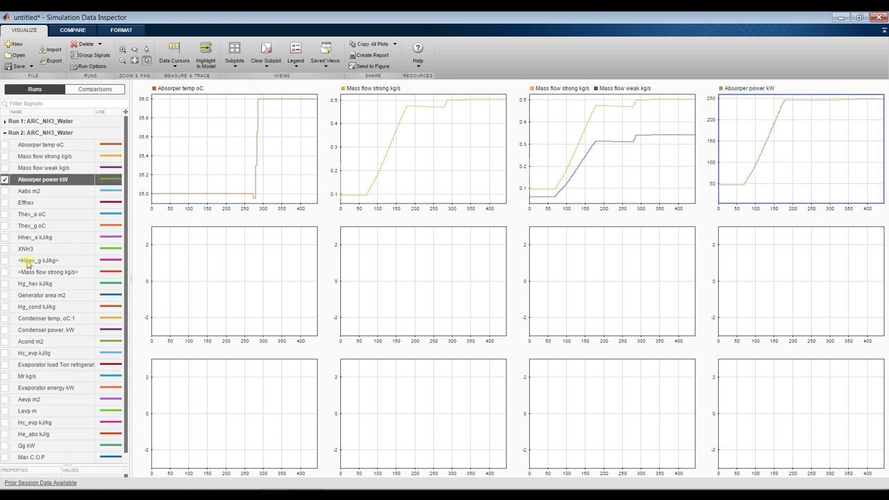
pyautogui.click(6, 331)
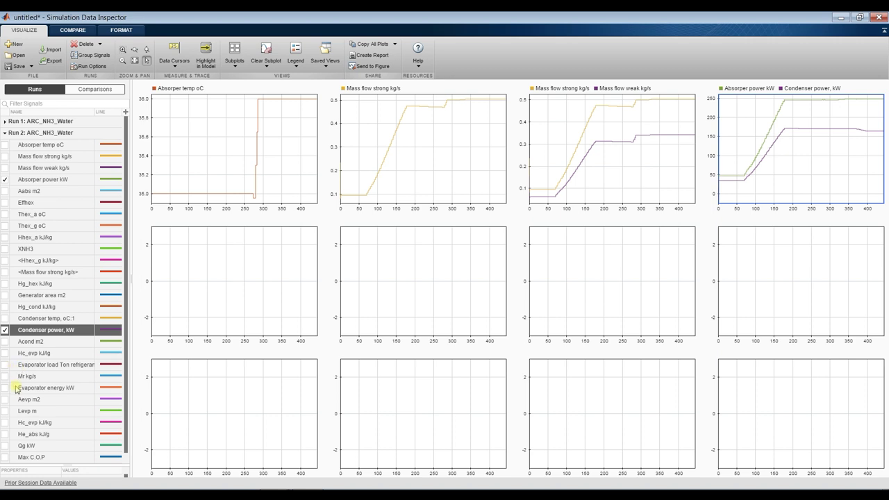
pyautogui.click(6, 389)
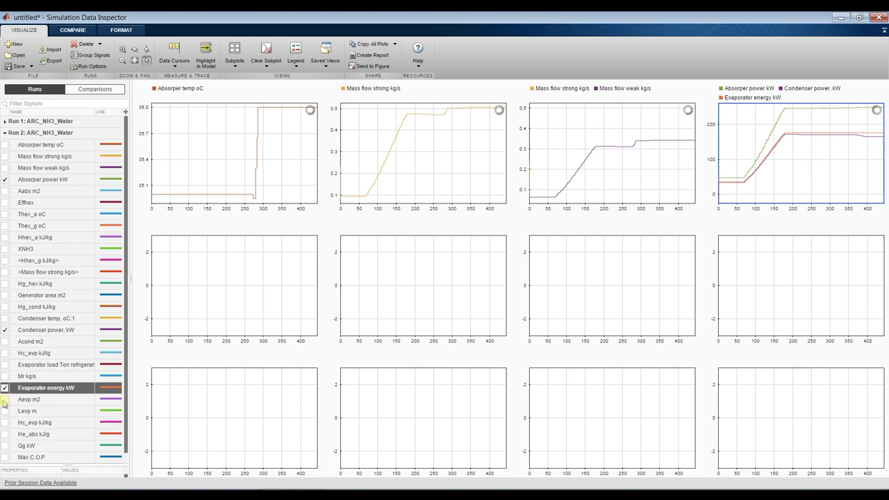
pyautogui.scroll(-1, 60, 441)
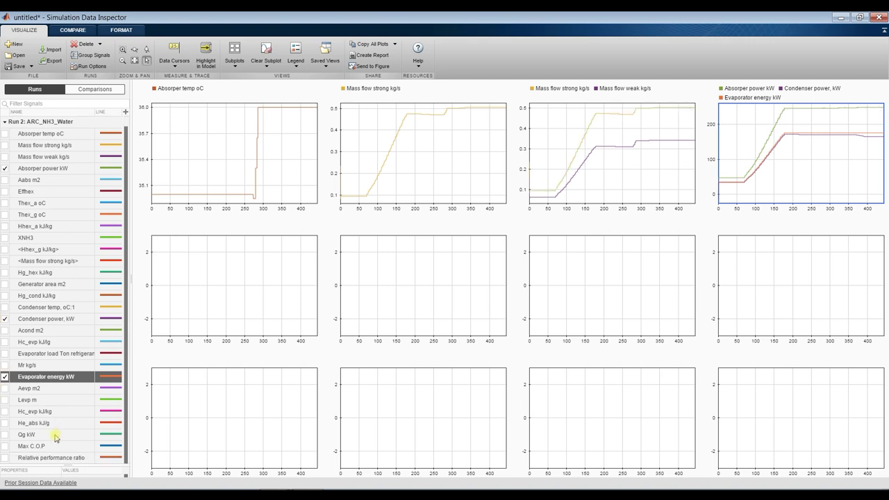
pyautogui.click(7, 437)
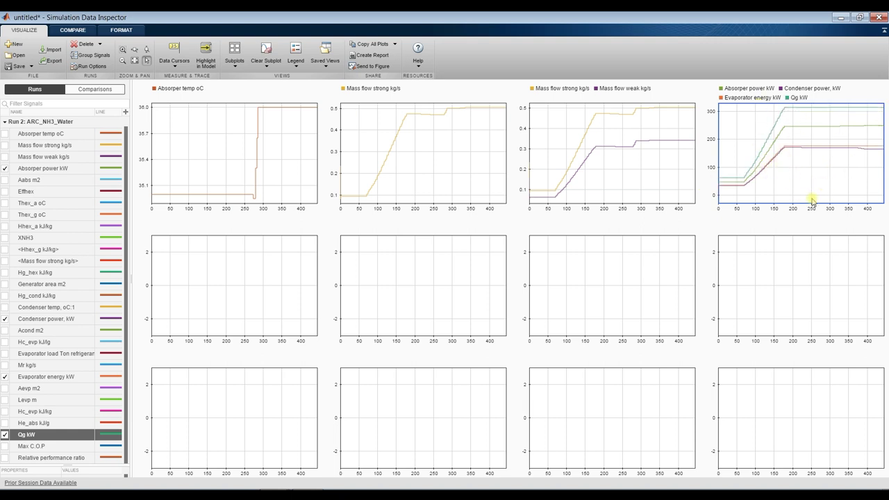
pyautogui.scroll(1, 61, 252)
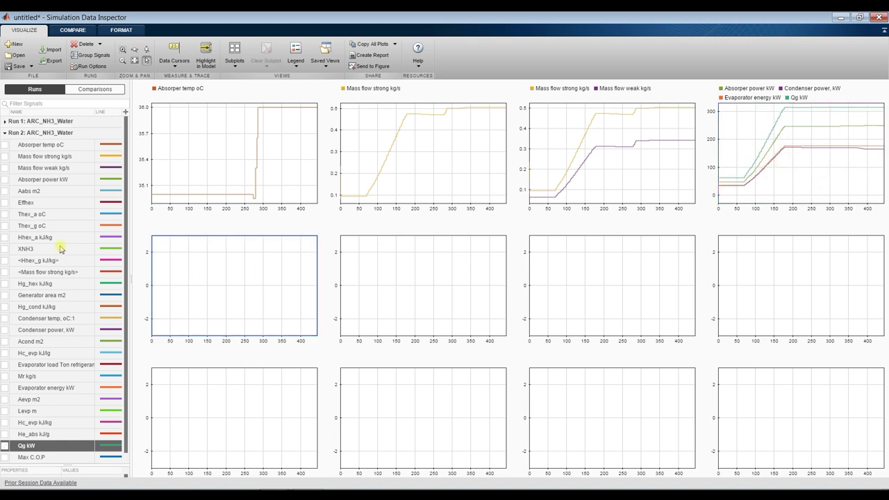
# Plot Aabs m2 in subplot 5, Thex_a and Thex_g oC in subplot 6, and XNH3 in subplot 7.
pyautogui.click(5, 191)
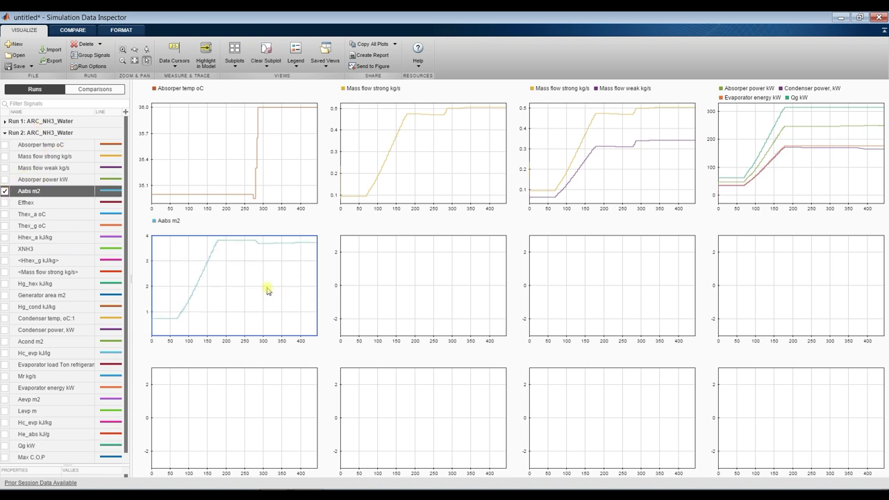
pyautogui.click(400, 279)
pyautogui.click(5, 214)
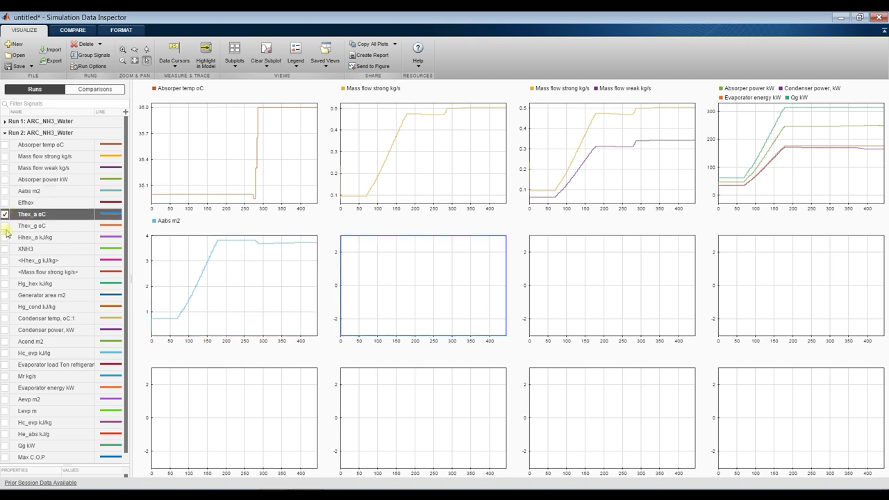
pyautogui.click(5, 225)
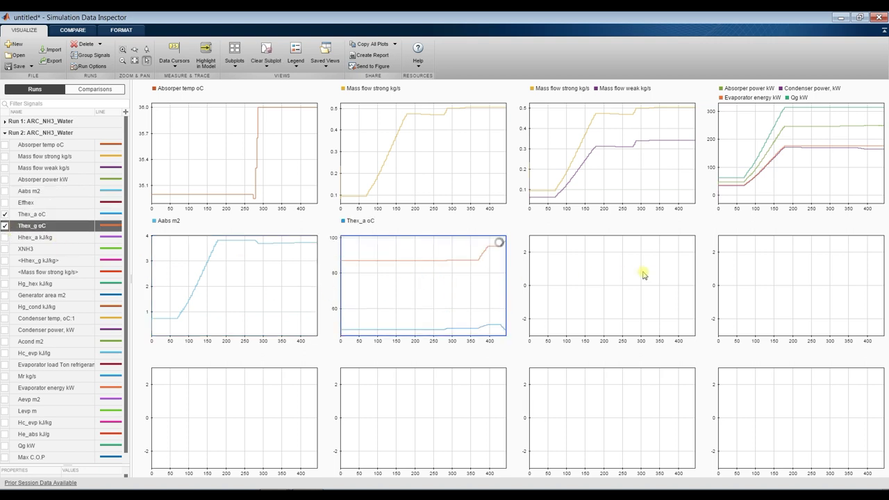
pyautogui.click(591, 271)
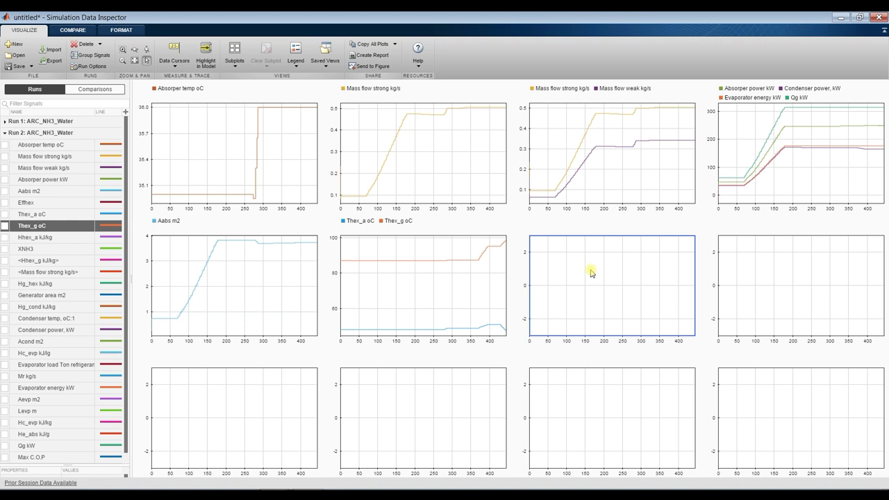
pyautogui.click(4, 249)
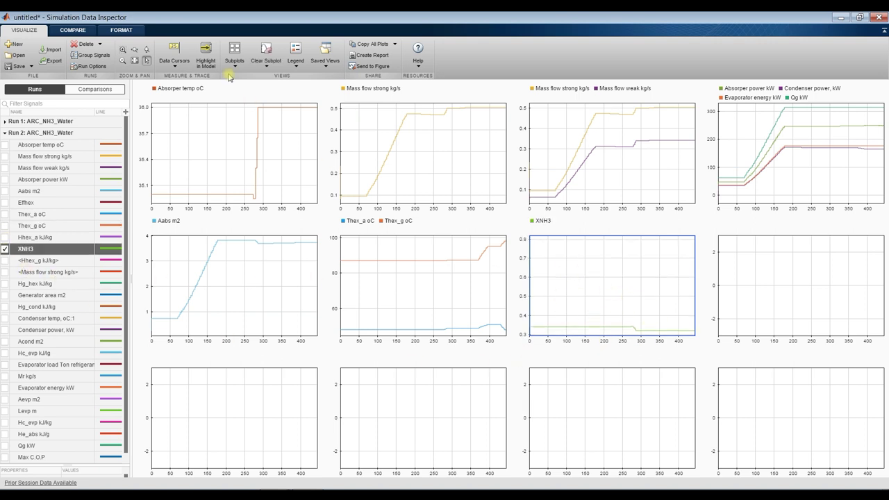
pyautogui.click(124, 30)
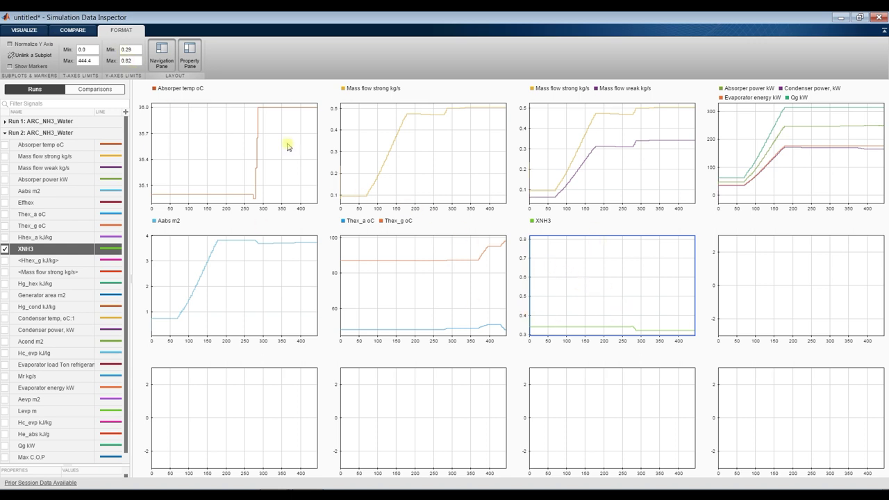
# Set the XNH3 plot's Y-axis limits to a 0.35 maximum and a 0.3 minimum.
pyautogui.doubleClick(138, 59)
pyautogui.doubleClick(132, 50)
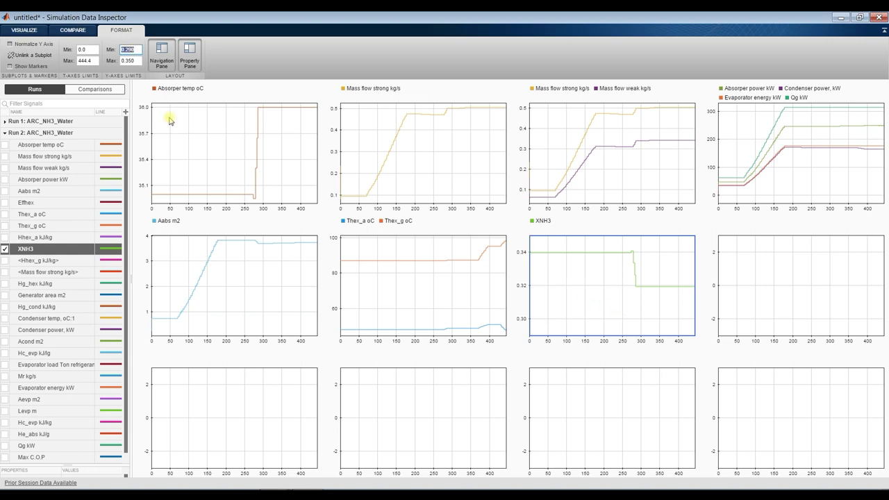
pyautogui.write('0.3')
pyautogui.press('Tab')
pyautogui.click(842, 292)
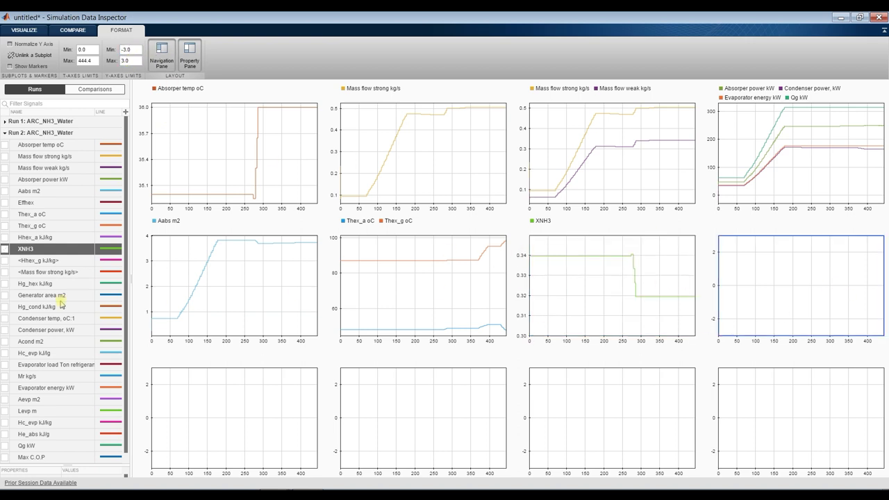
# Plot Generator area m2, Acond m2, Mr kg/s, Aevp m2 and Levp m in the last five subplots, then close the inspector.
pyautogui.click(5, 295)
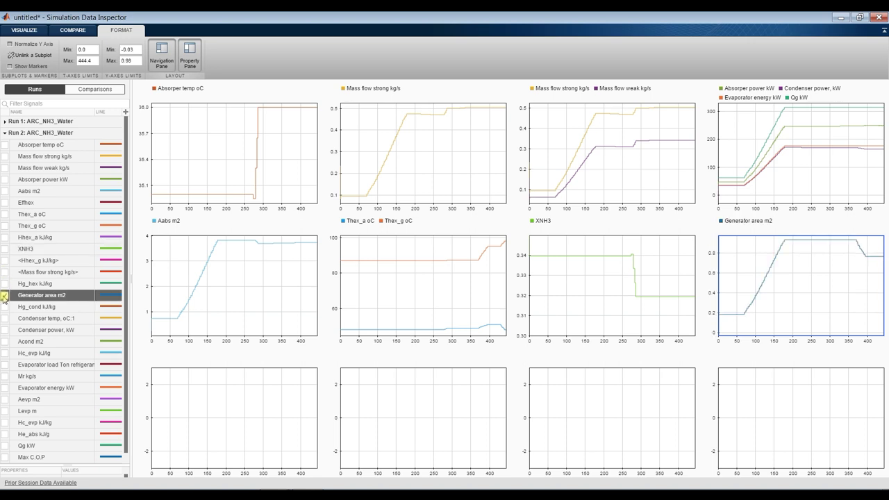
pyautogui.click(272, 421)
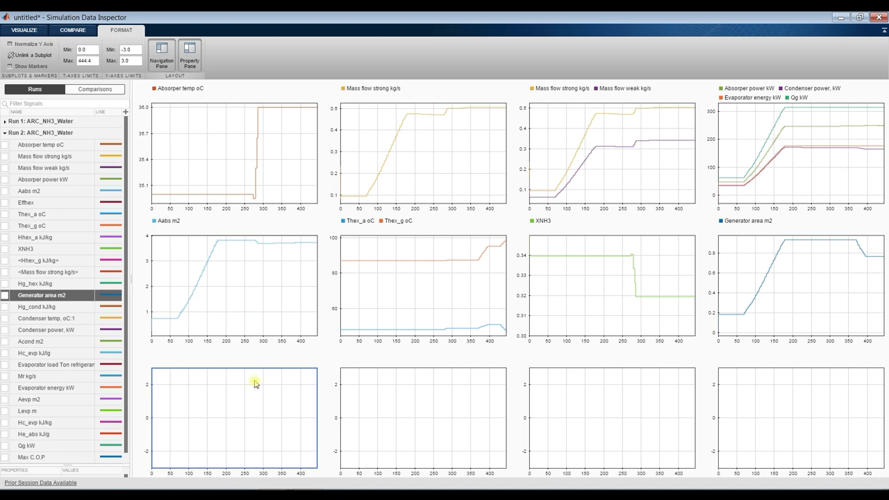
pyautogui.click(6, 345)
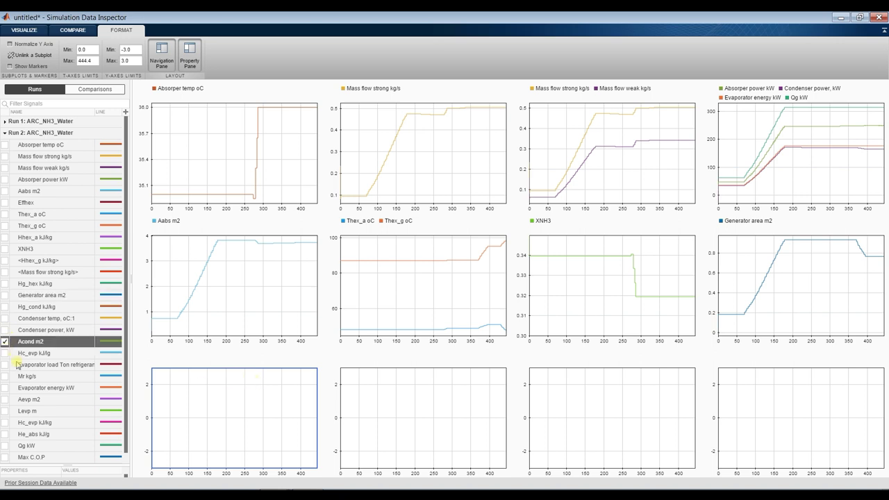
pyautogui.click(423, 430)
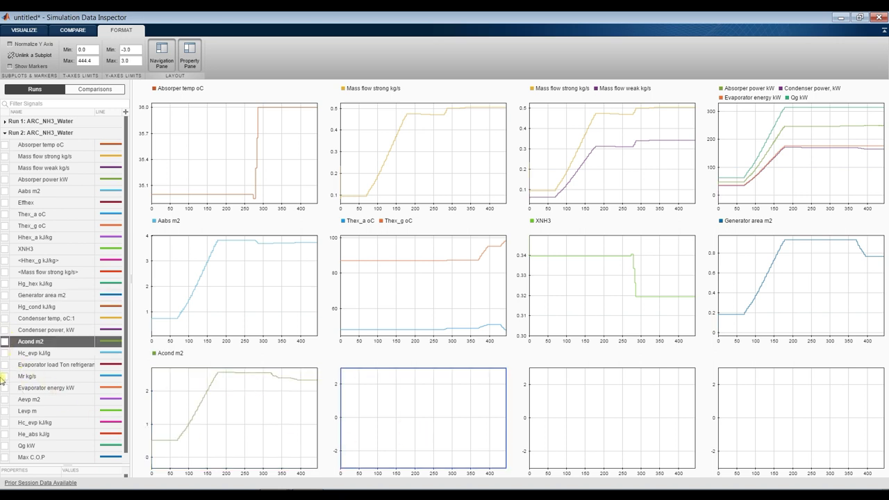
pyautogui.click(5, 376)
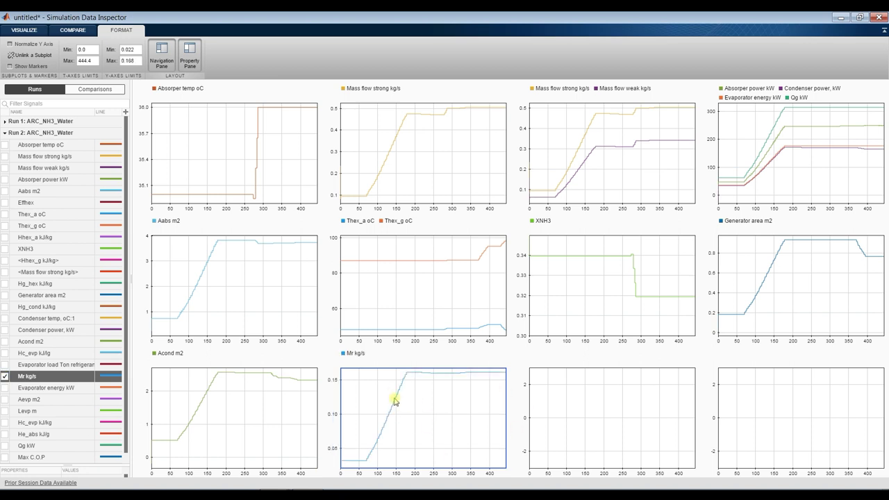
pyautogui.click(603, 403)
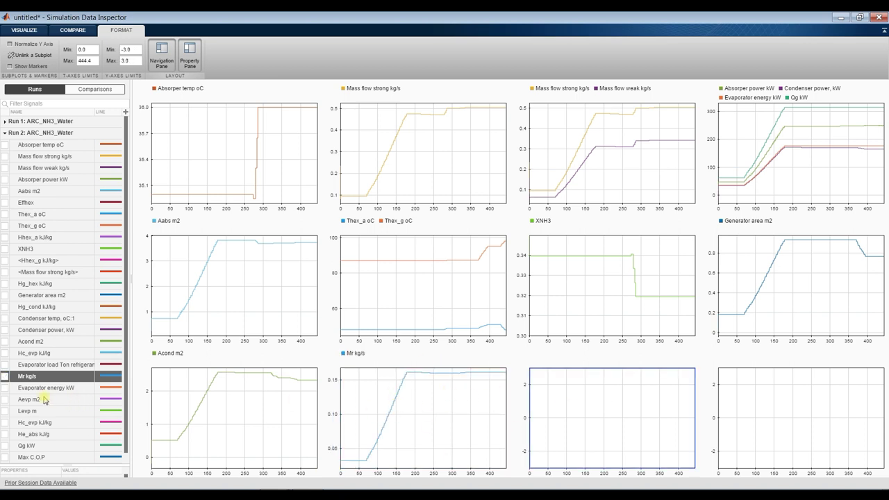
pyautogui.click(5, 400)
pyautogui.click(786, 410)
pyautogui.click(5, 410)
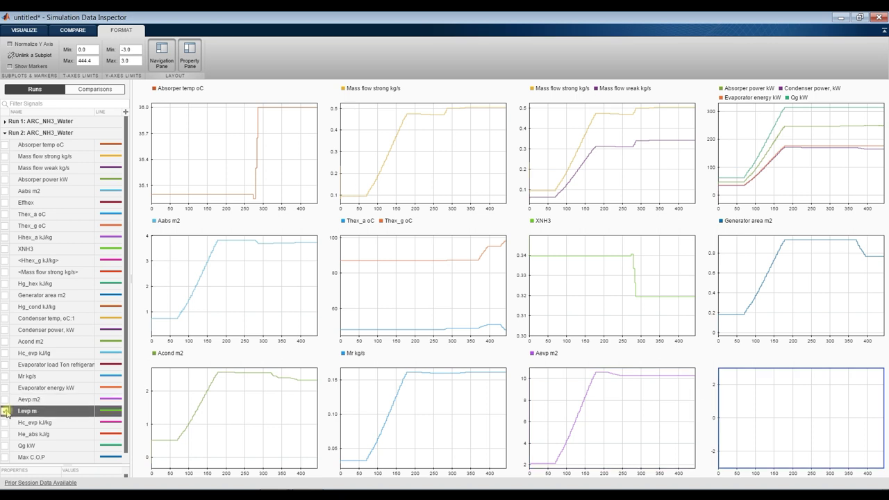
pyautogui.scroll(-1, 43, 396)
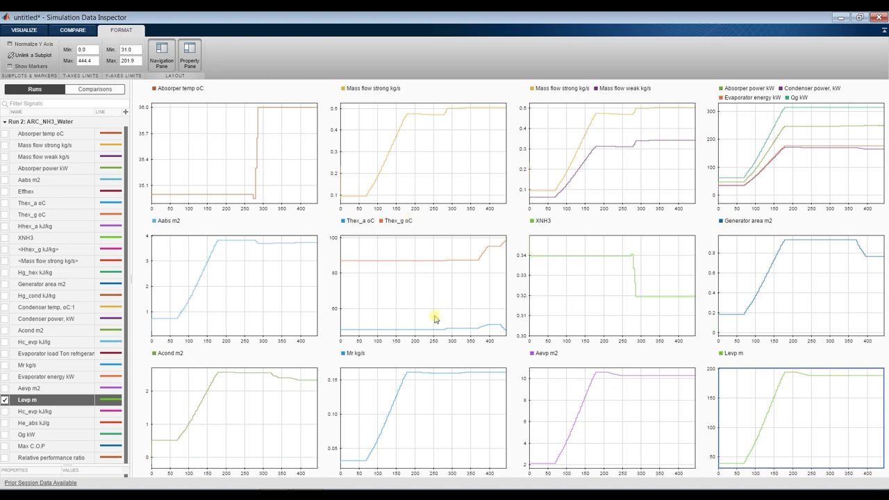
pyautogui.click(880, 18)
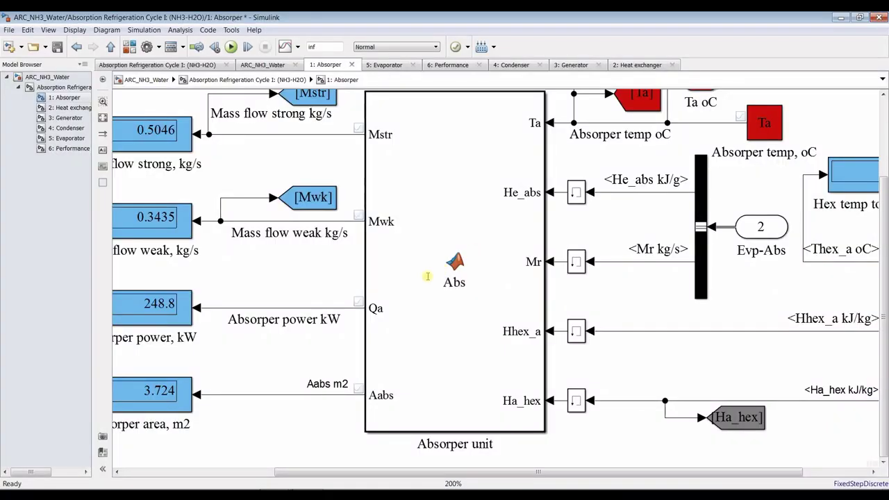
# Visit the 1: Absorber subsystem fitted to view, then return to the top-level Absorption Refrigeration Cycle diagram.
pyautogui.click(57, 88)
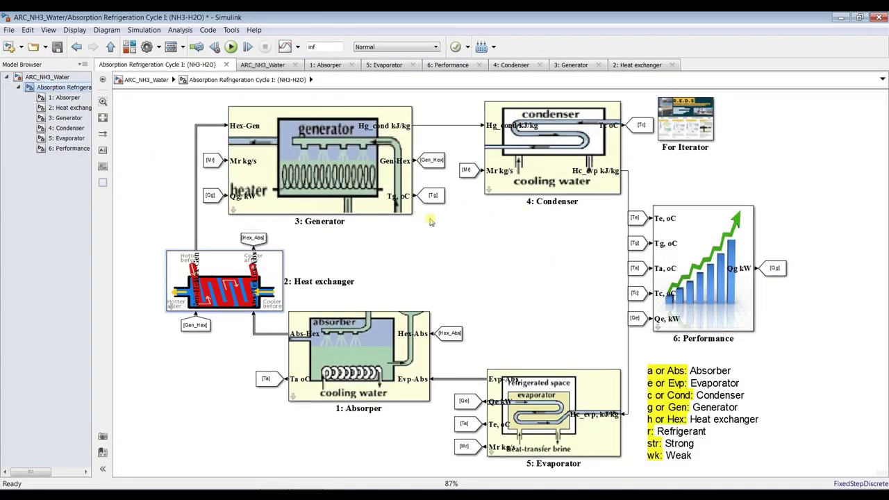
pyautogui.click(61, 97)
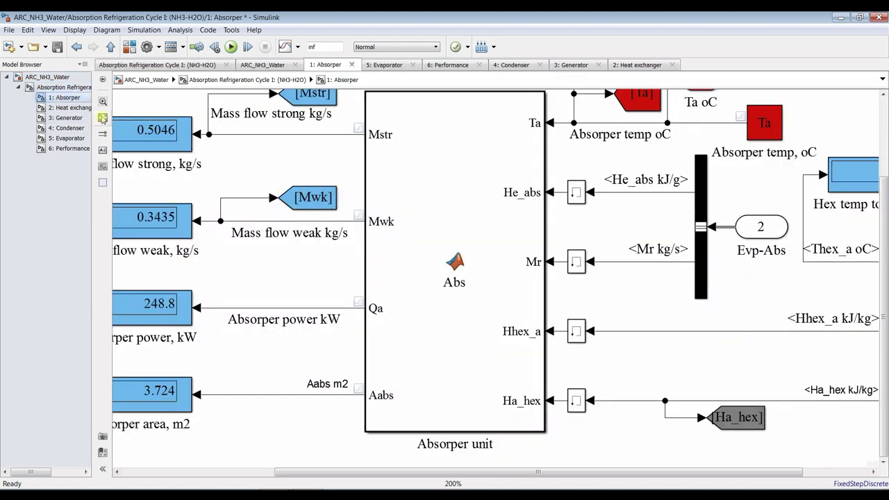
pyautogui.click(102, 118)
pyautogui.click(62, 87)
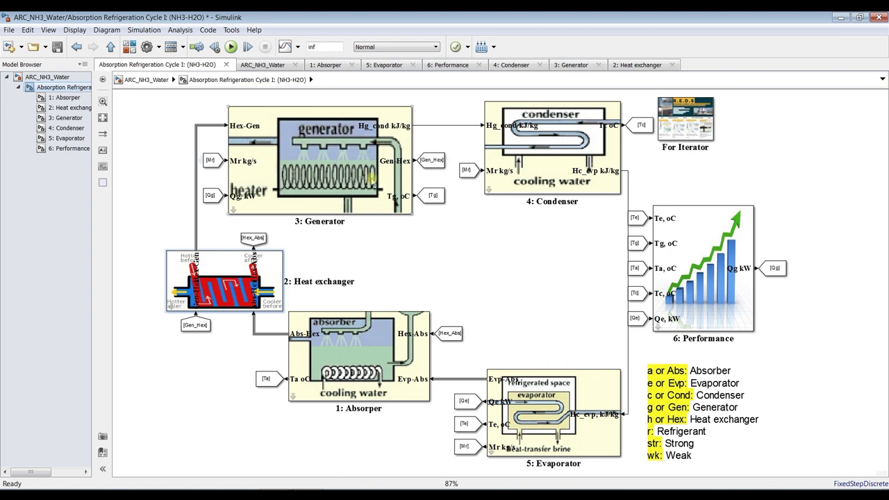